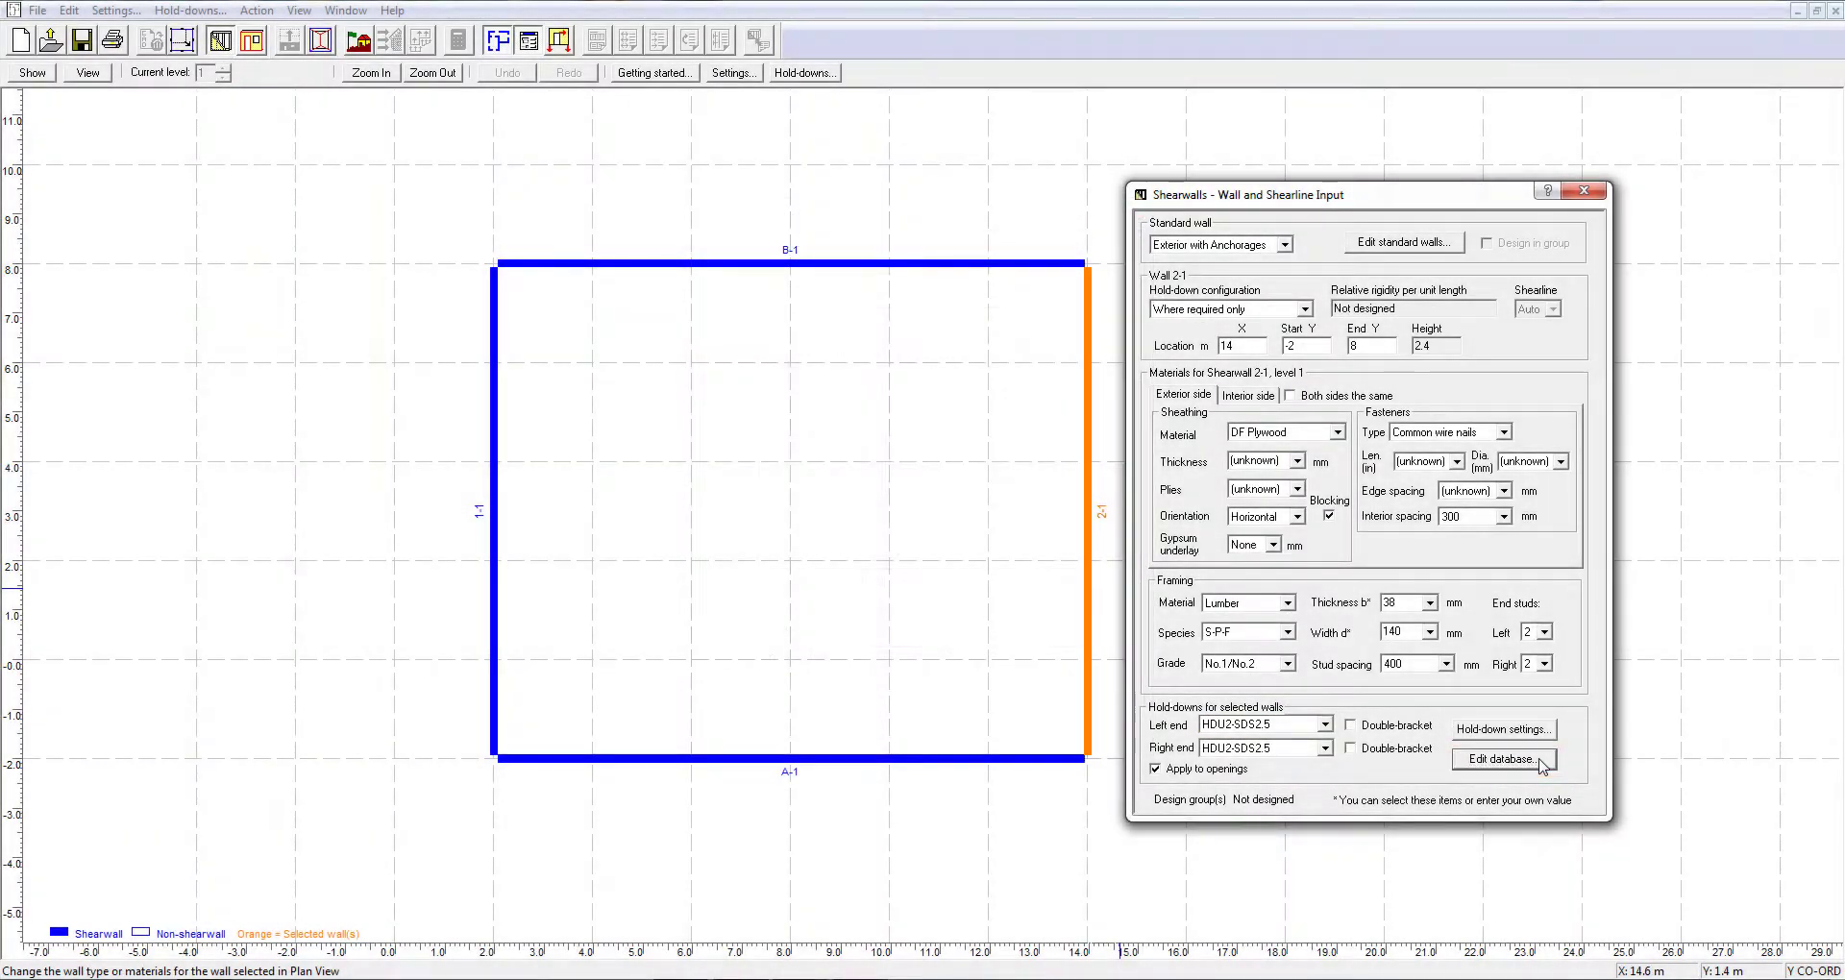
- Open the Hold-down Database and select the DTT2Z hold-down
click(1543, 760)
drag(1328, 260, 947, 261)
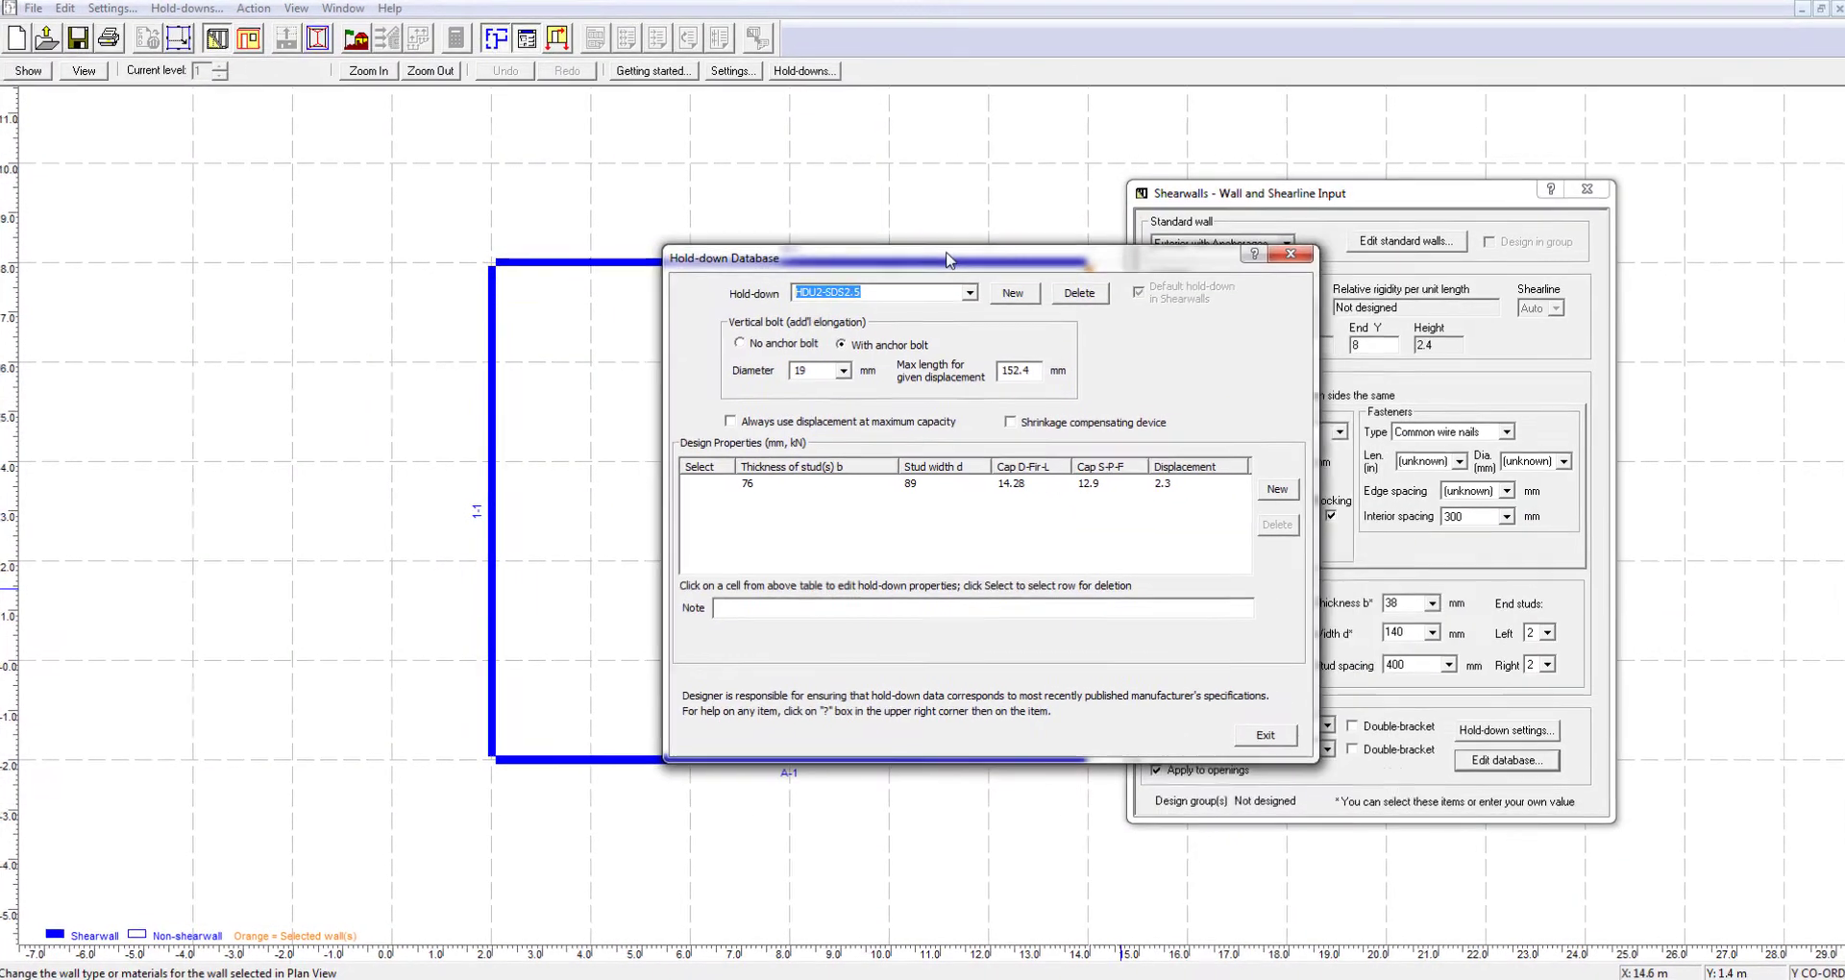
click(970, 292)
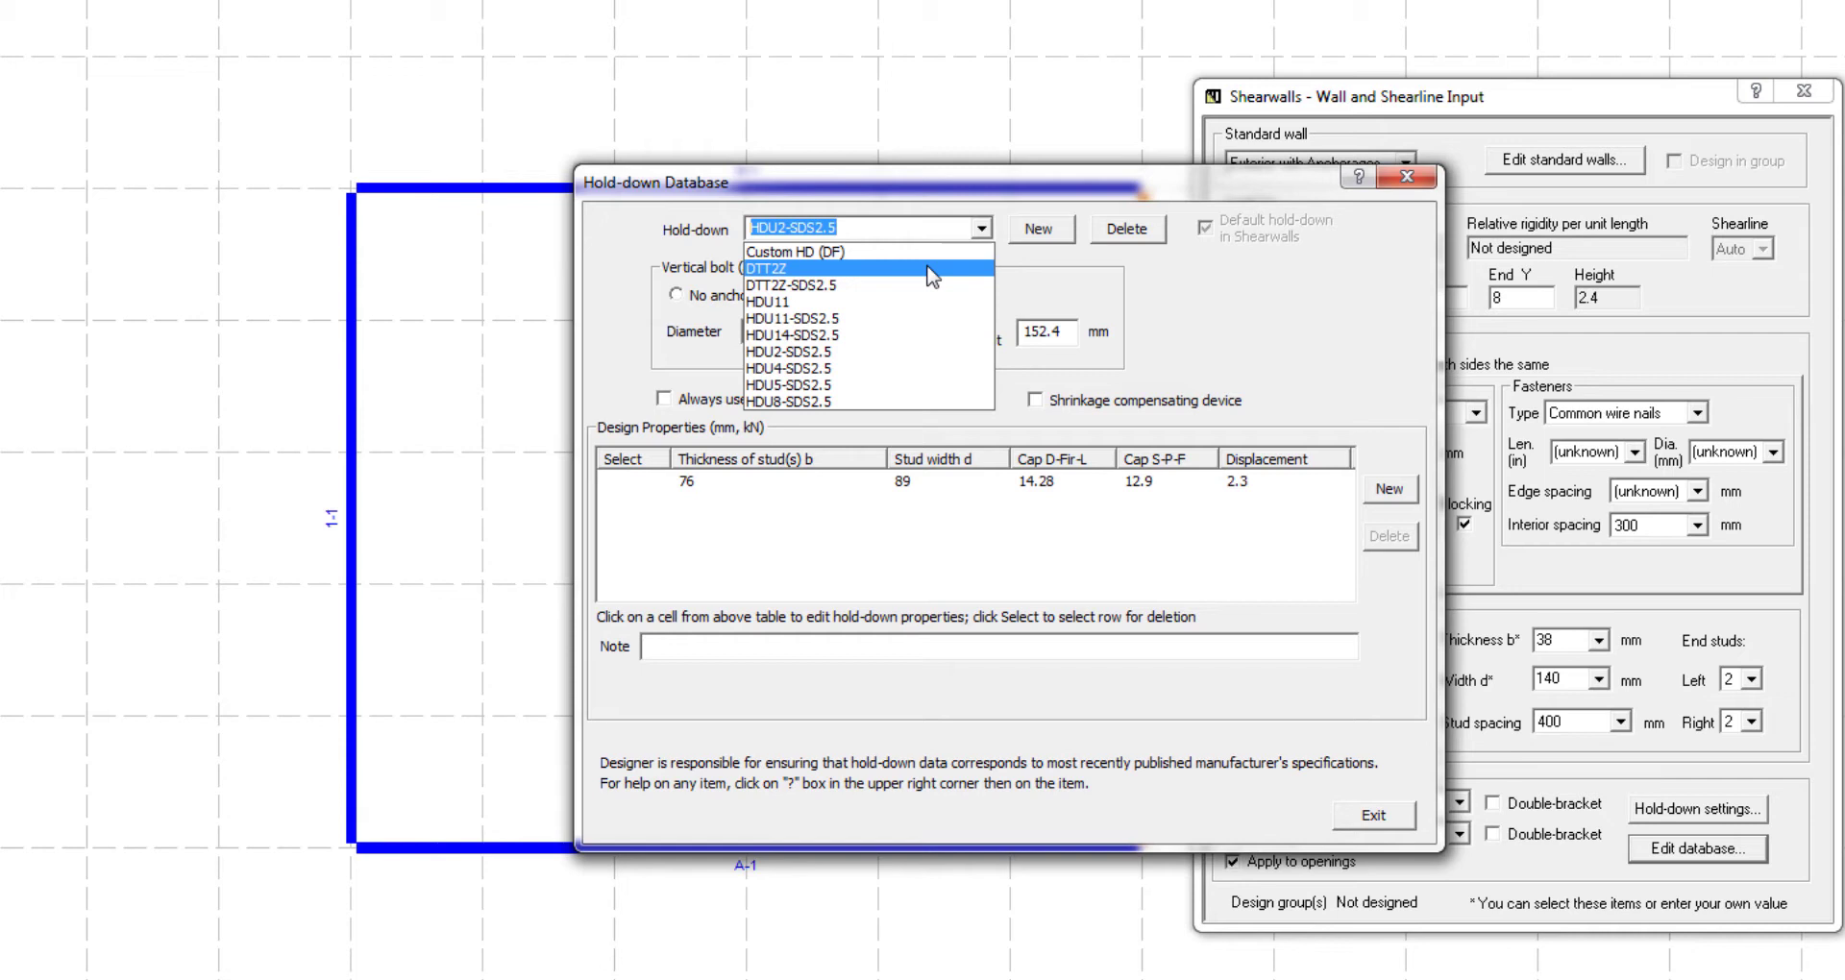
click(929, 269)
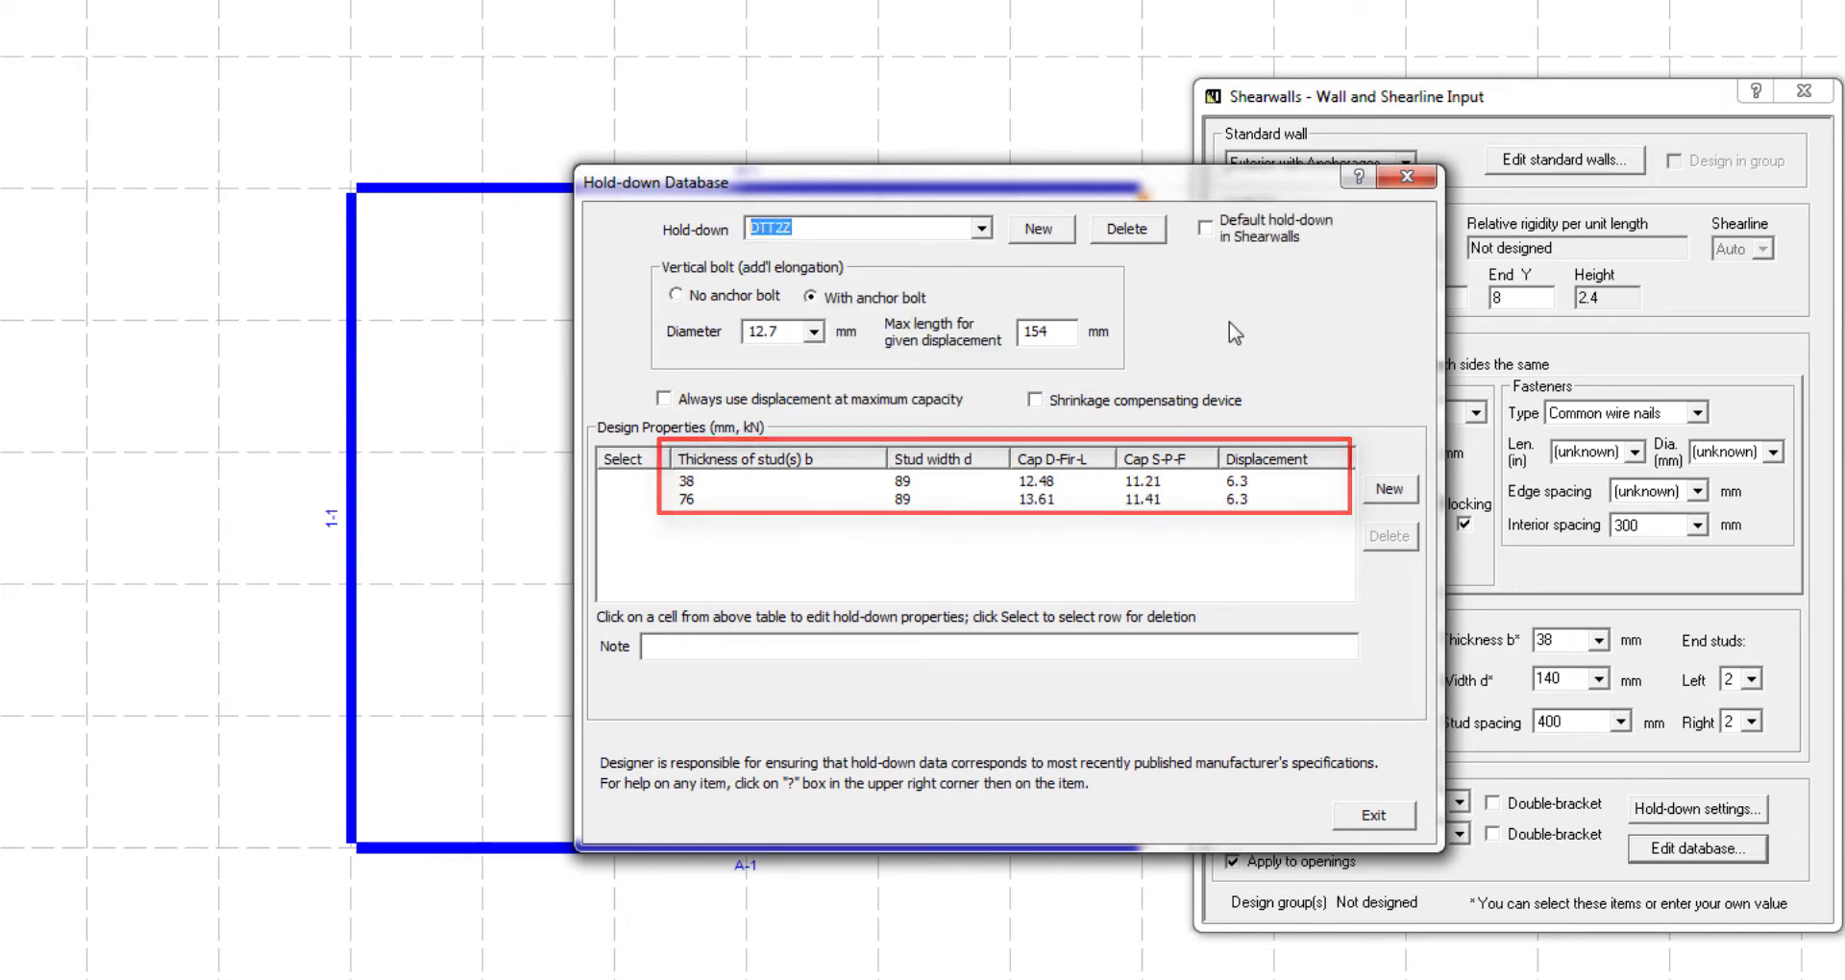
- Keep DTT2Z's anchor bolt, set max length to 154, and use displacement at maximum capacity
click(677, 297)
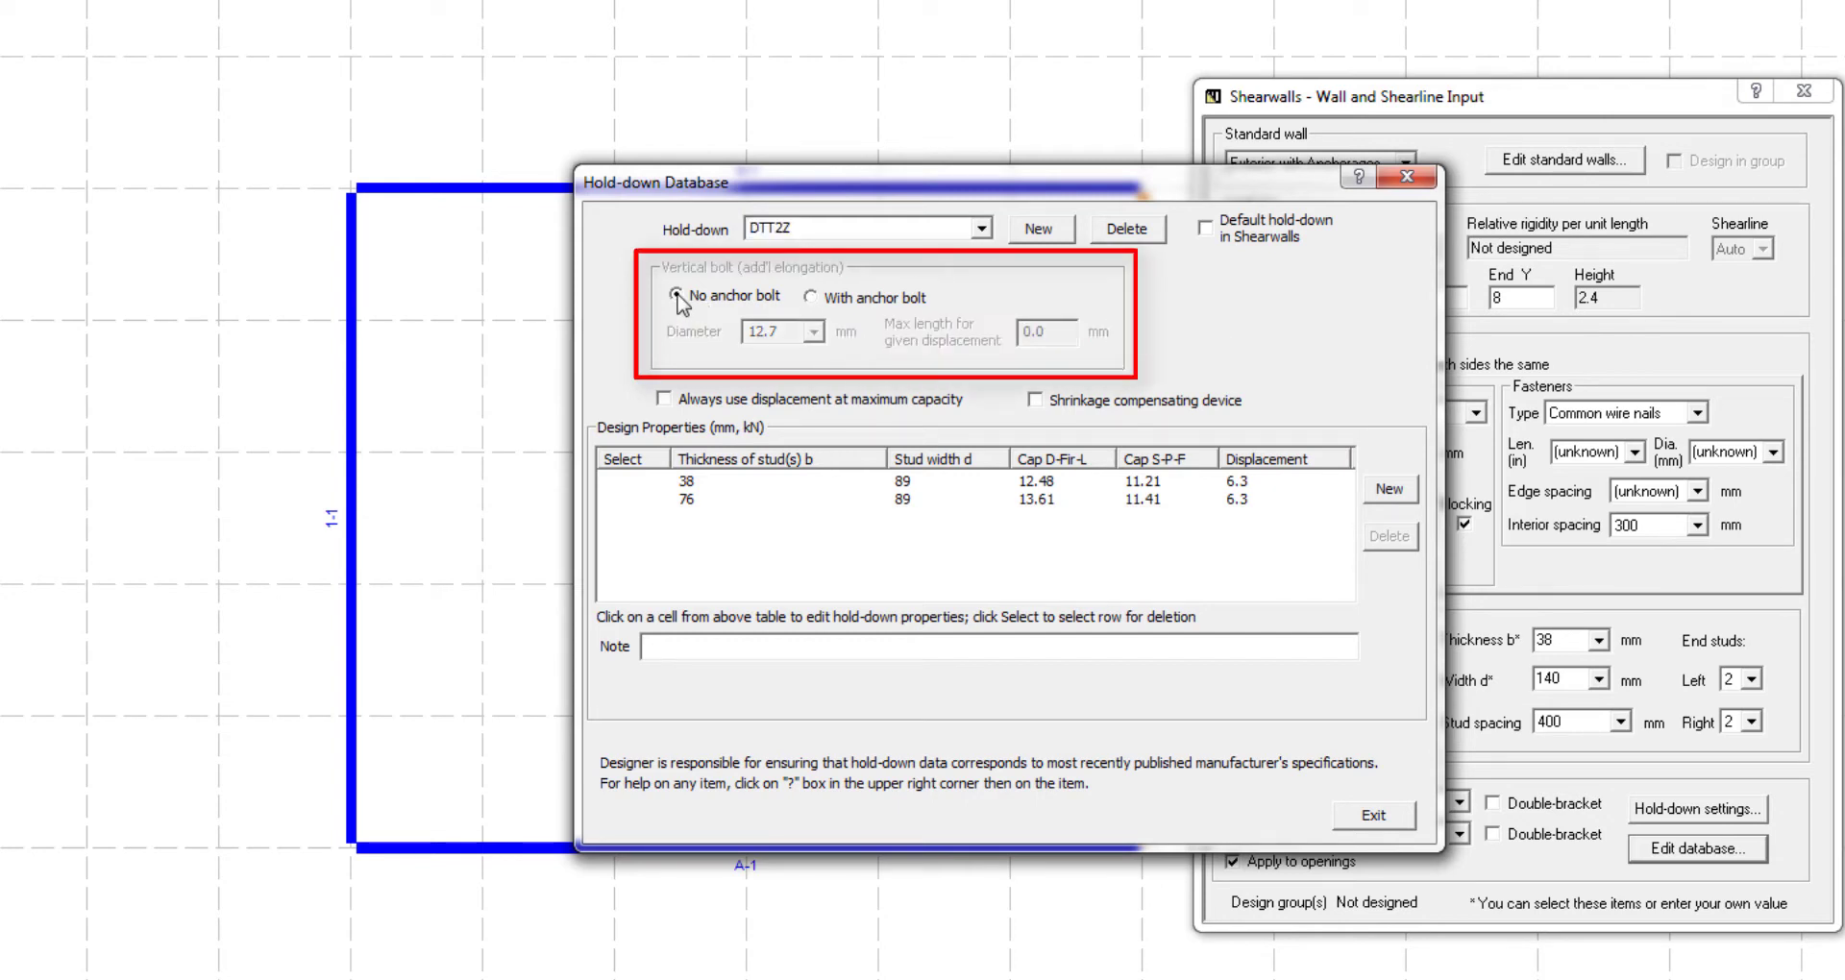
click(811, 299)
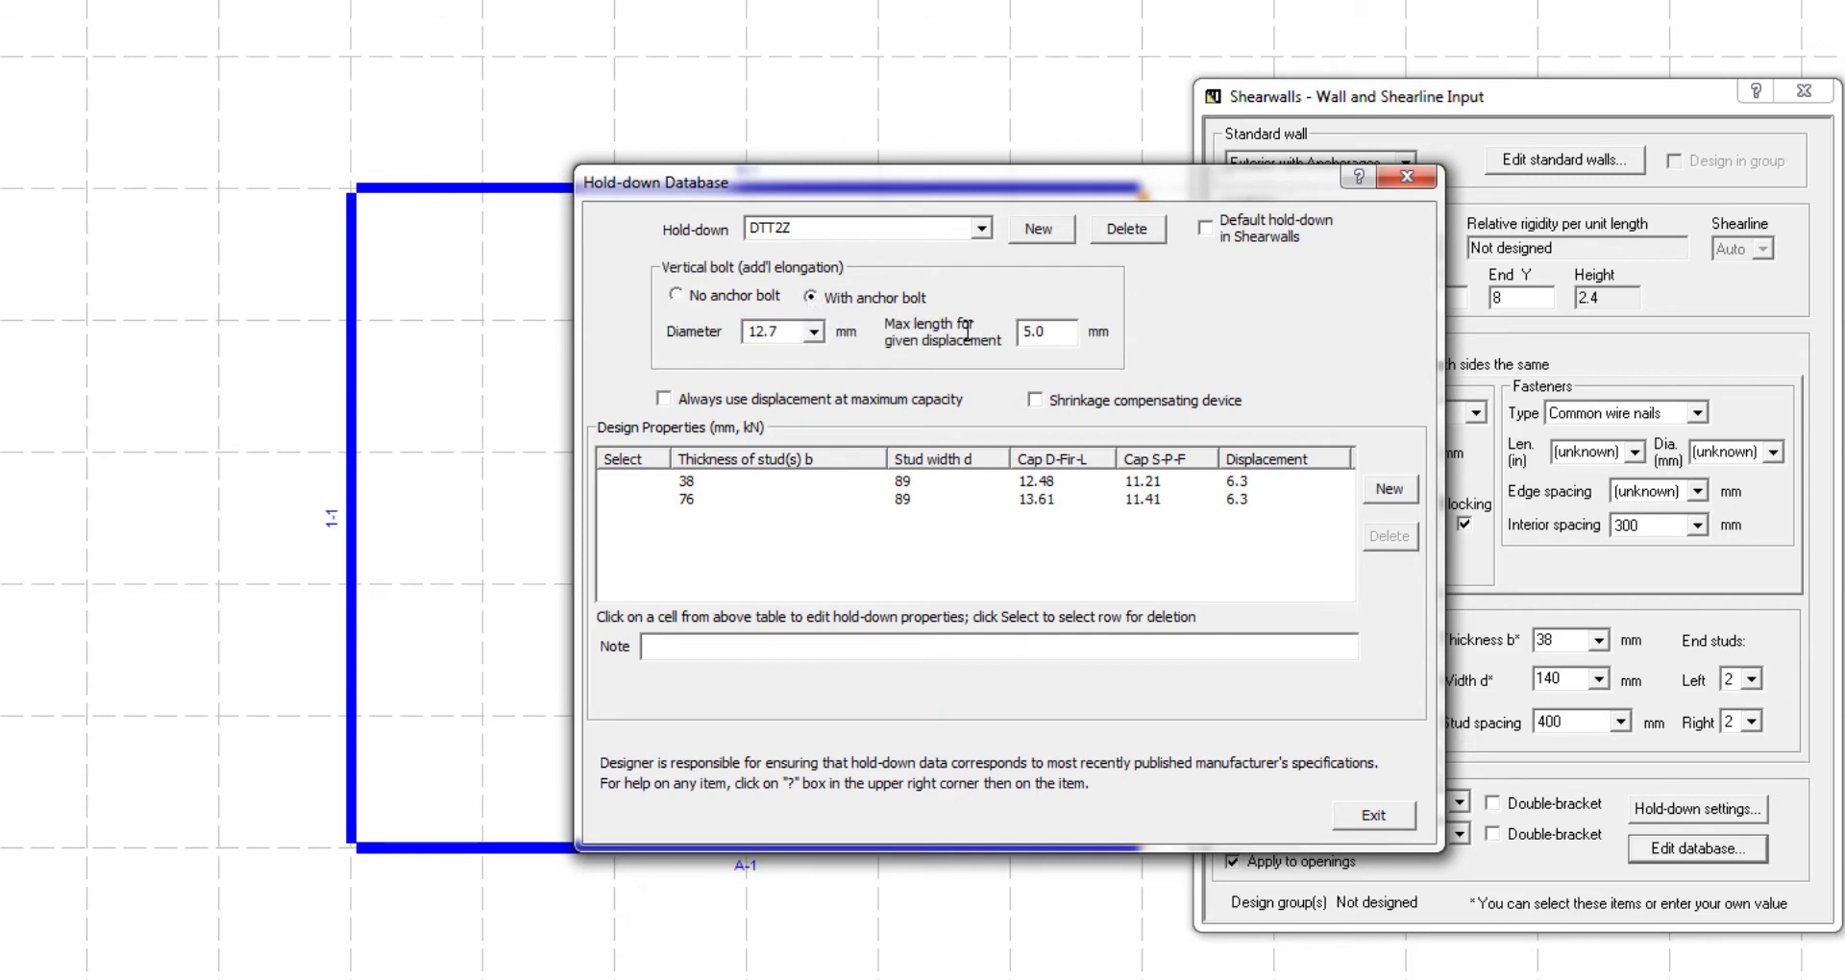
key(Tab)
text(154)
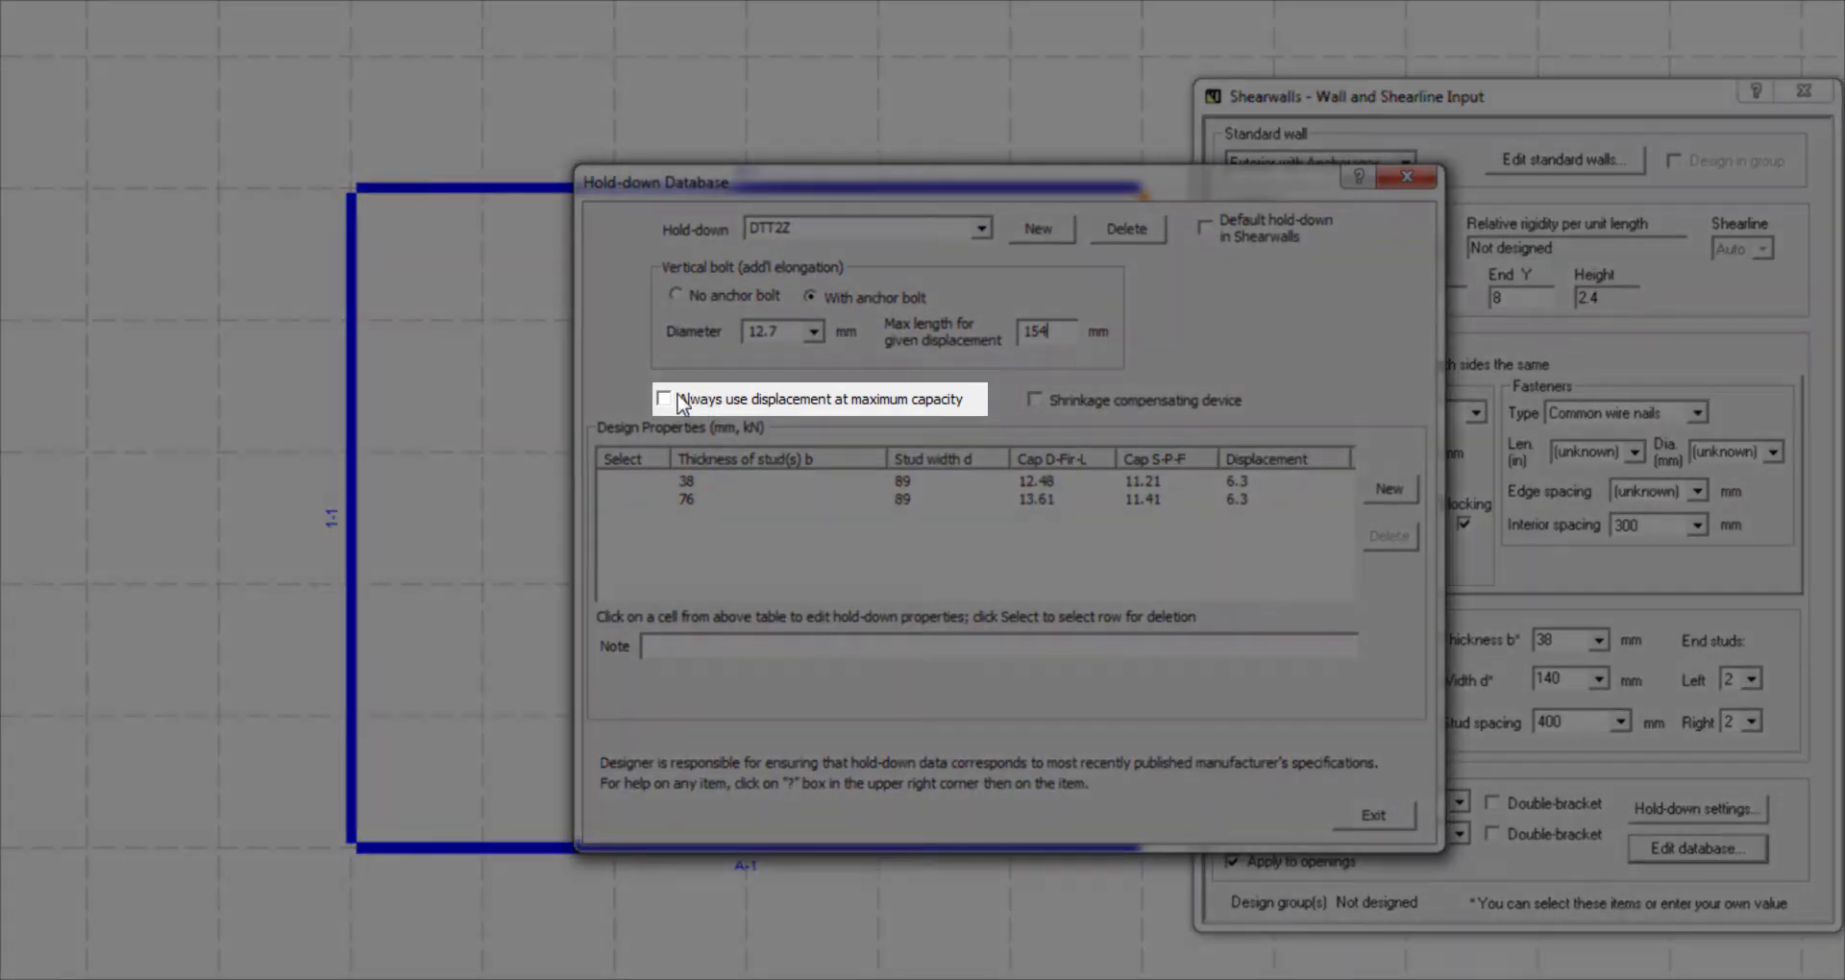
click(664, 400)
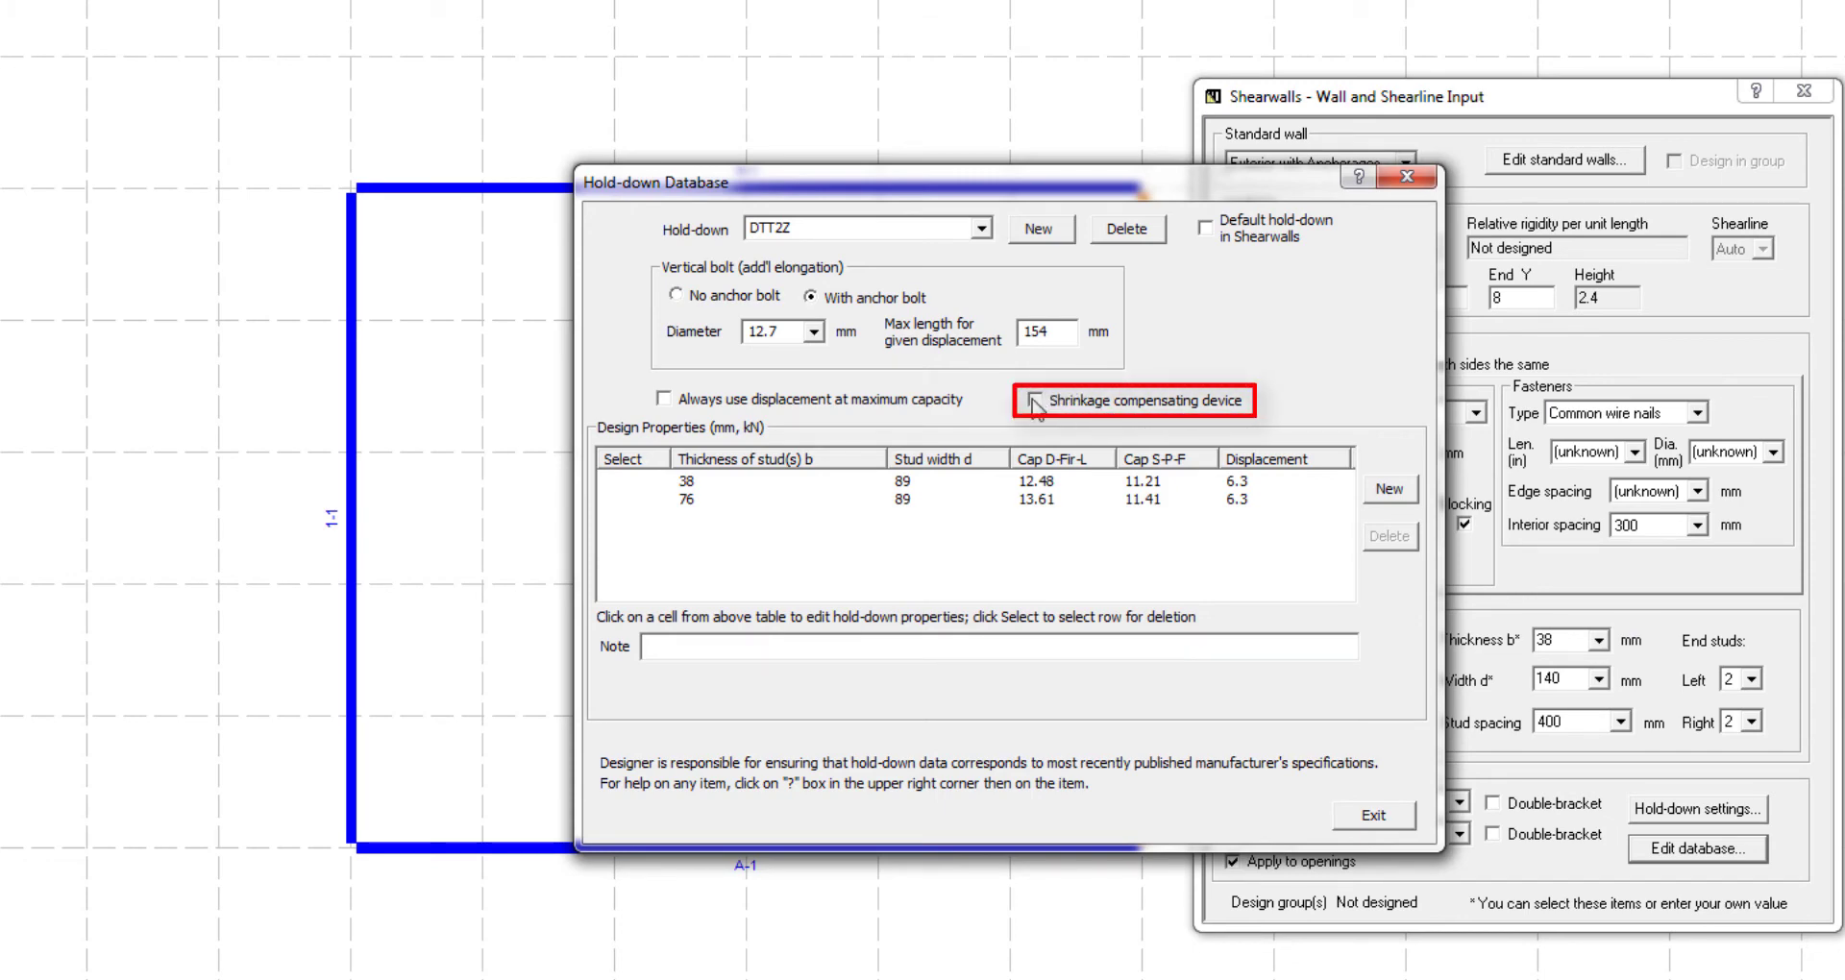
- Enable the Shrinkage compensating device option for DTT2Z
click(1035, 401)
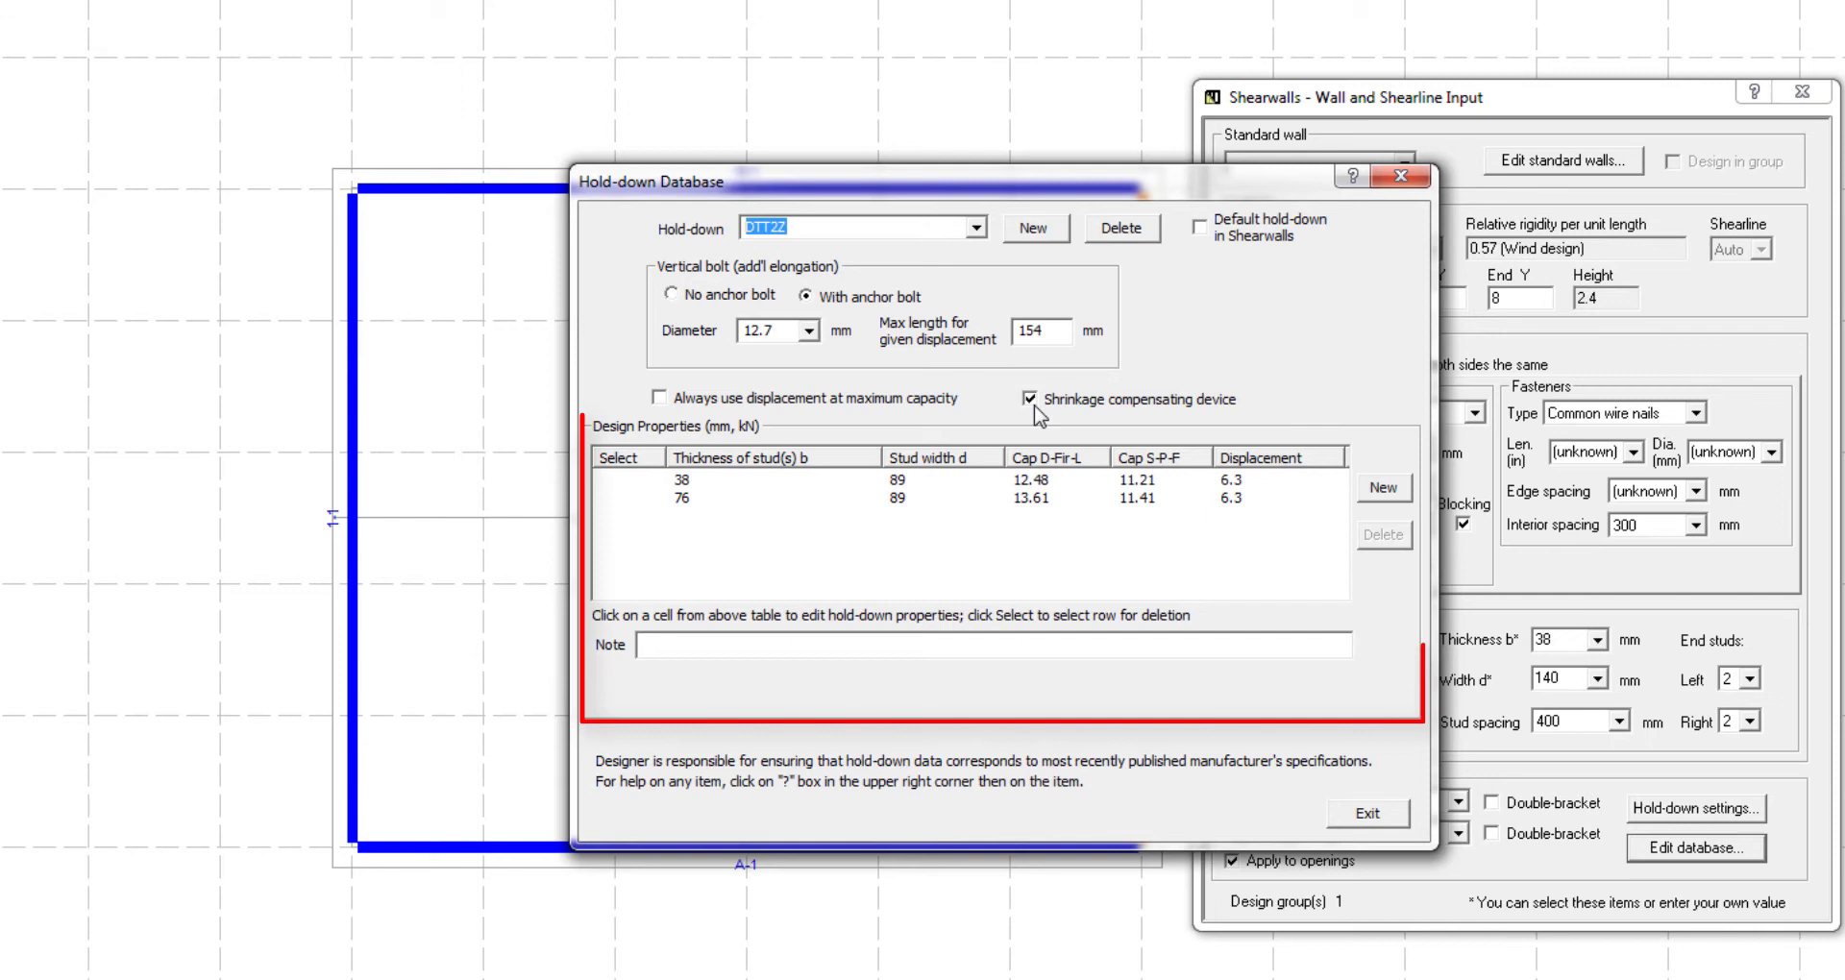
- Turn shrinkage compensation off and set row 2 capacities to 14.6 D-Fir-L and 14.3 S-P-F
click(1065, 402)
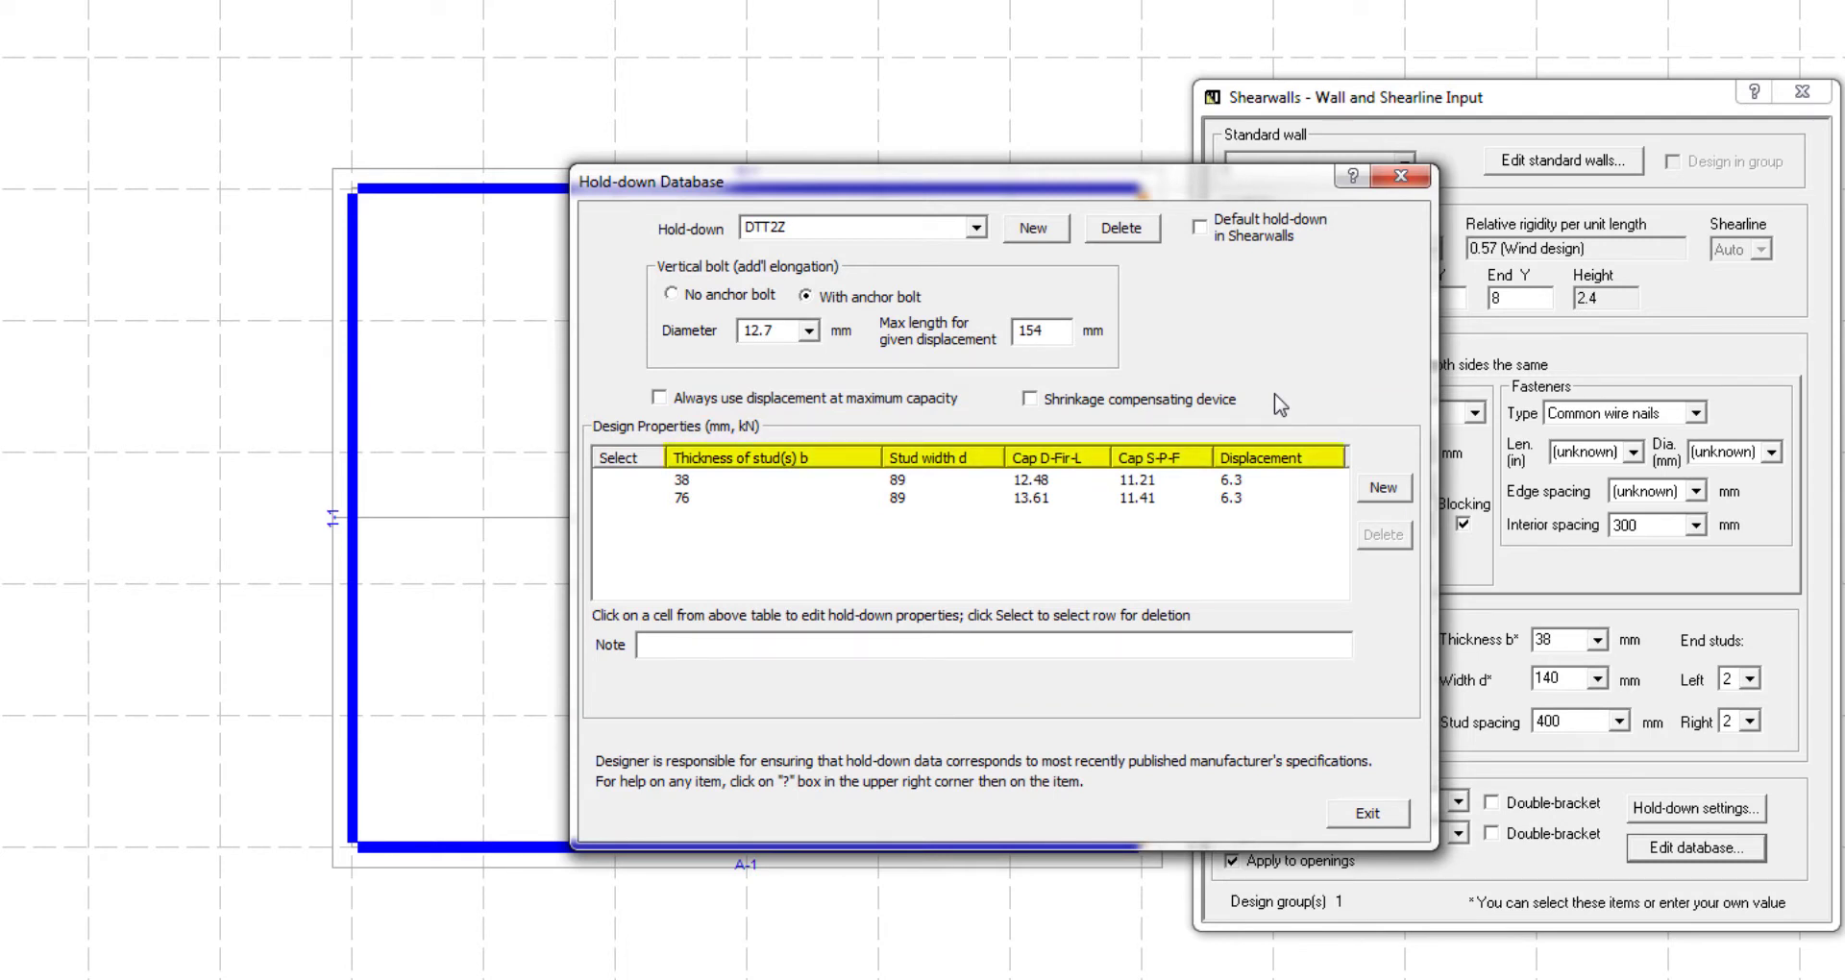
click(1041, 499)
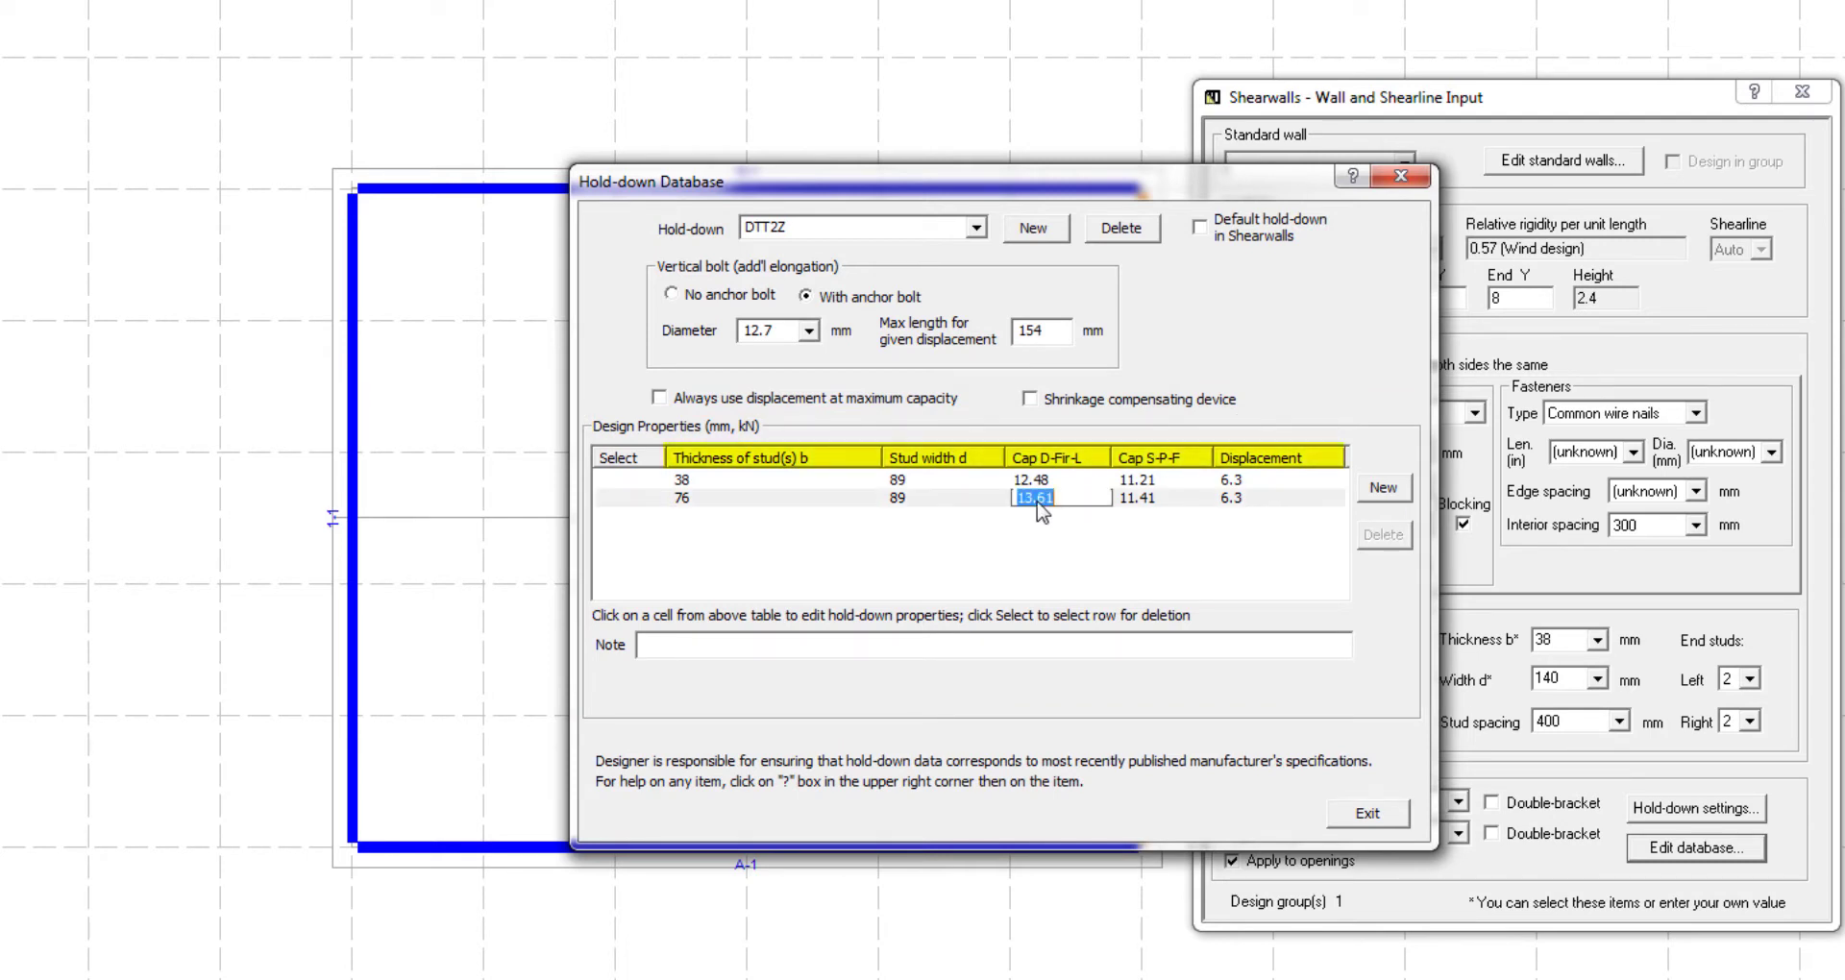
text(14.6)
click(1172, 500)
text(14.3)
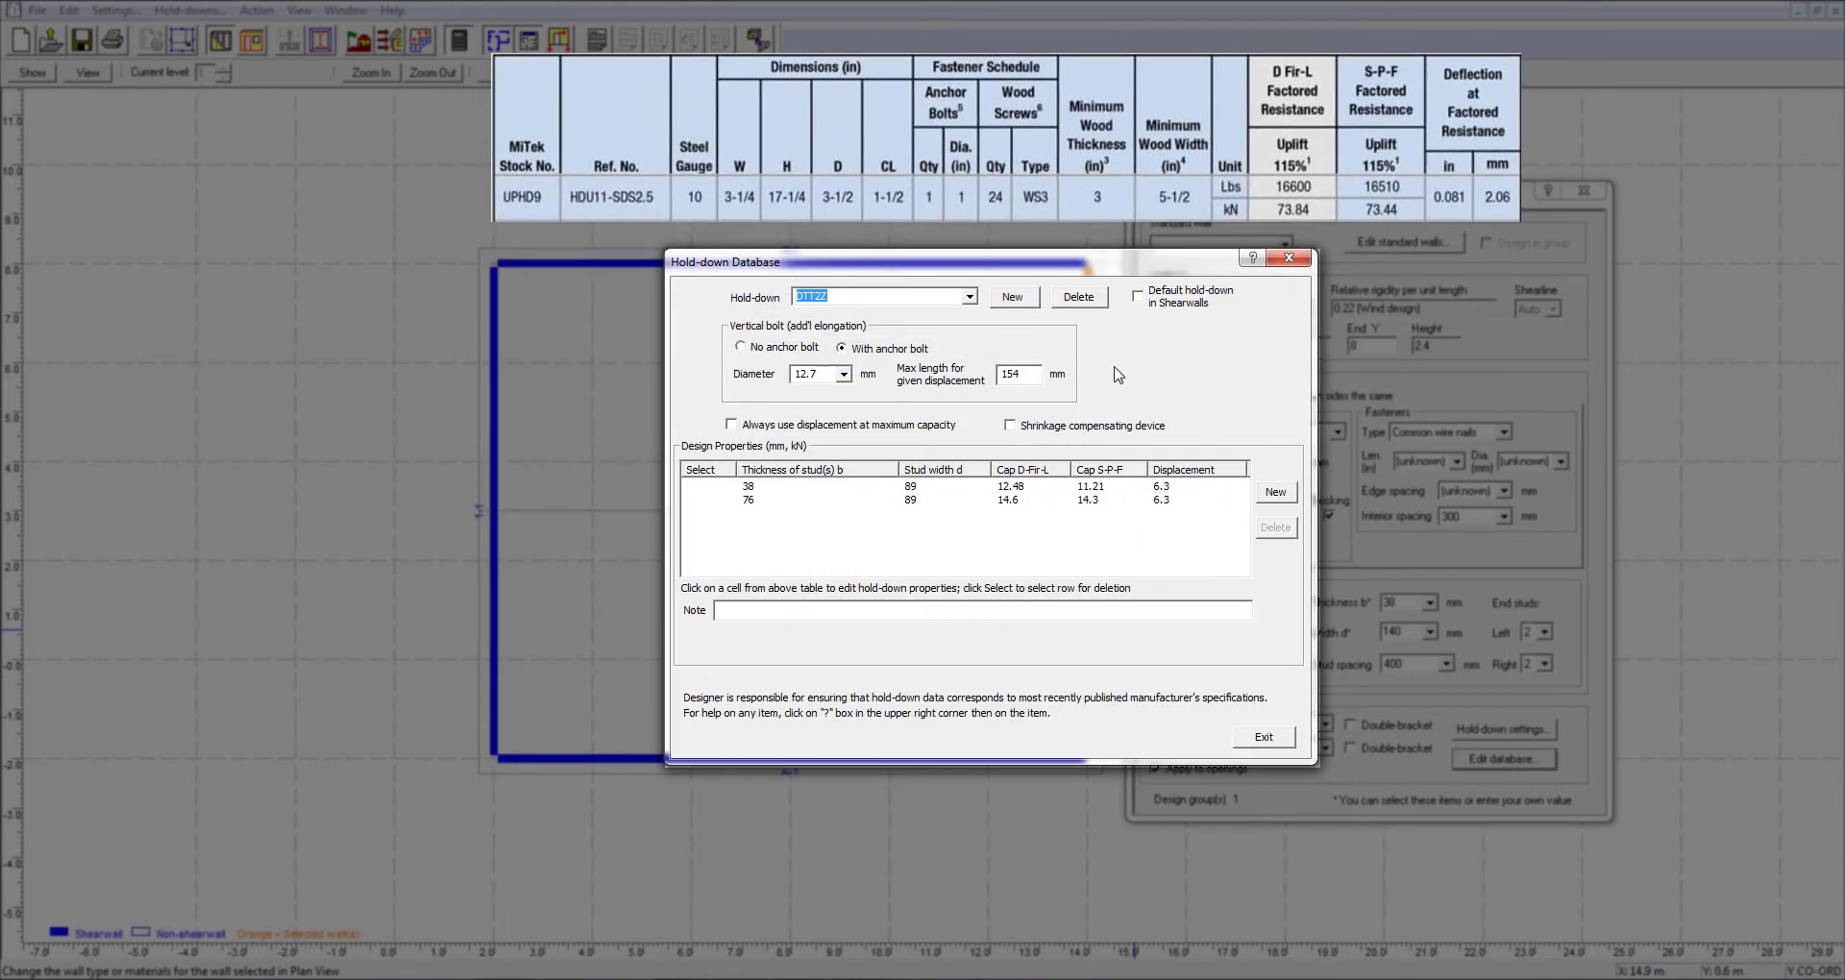
- Add default hold-down UPHD9 with a 25.4 mm anchor bolt and 152.4 mm max length
click(1022, 306)
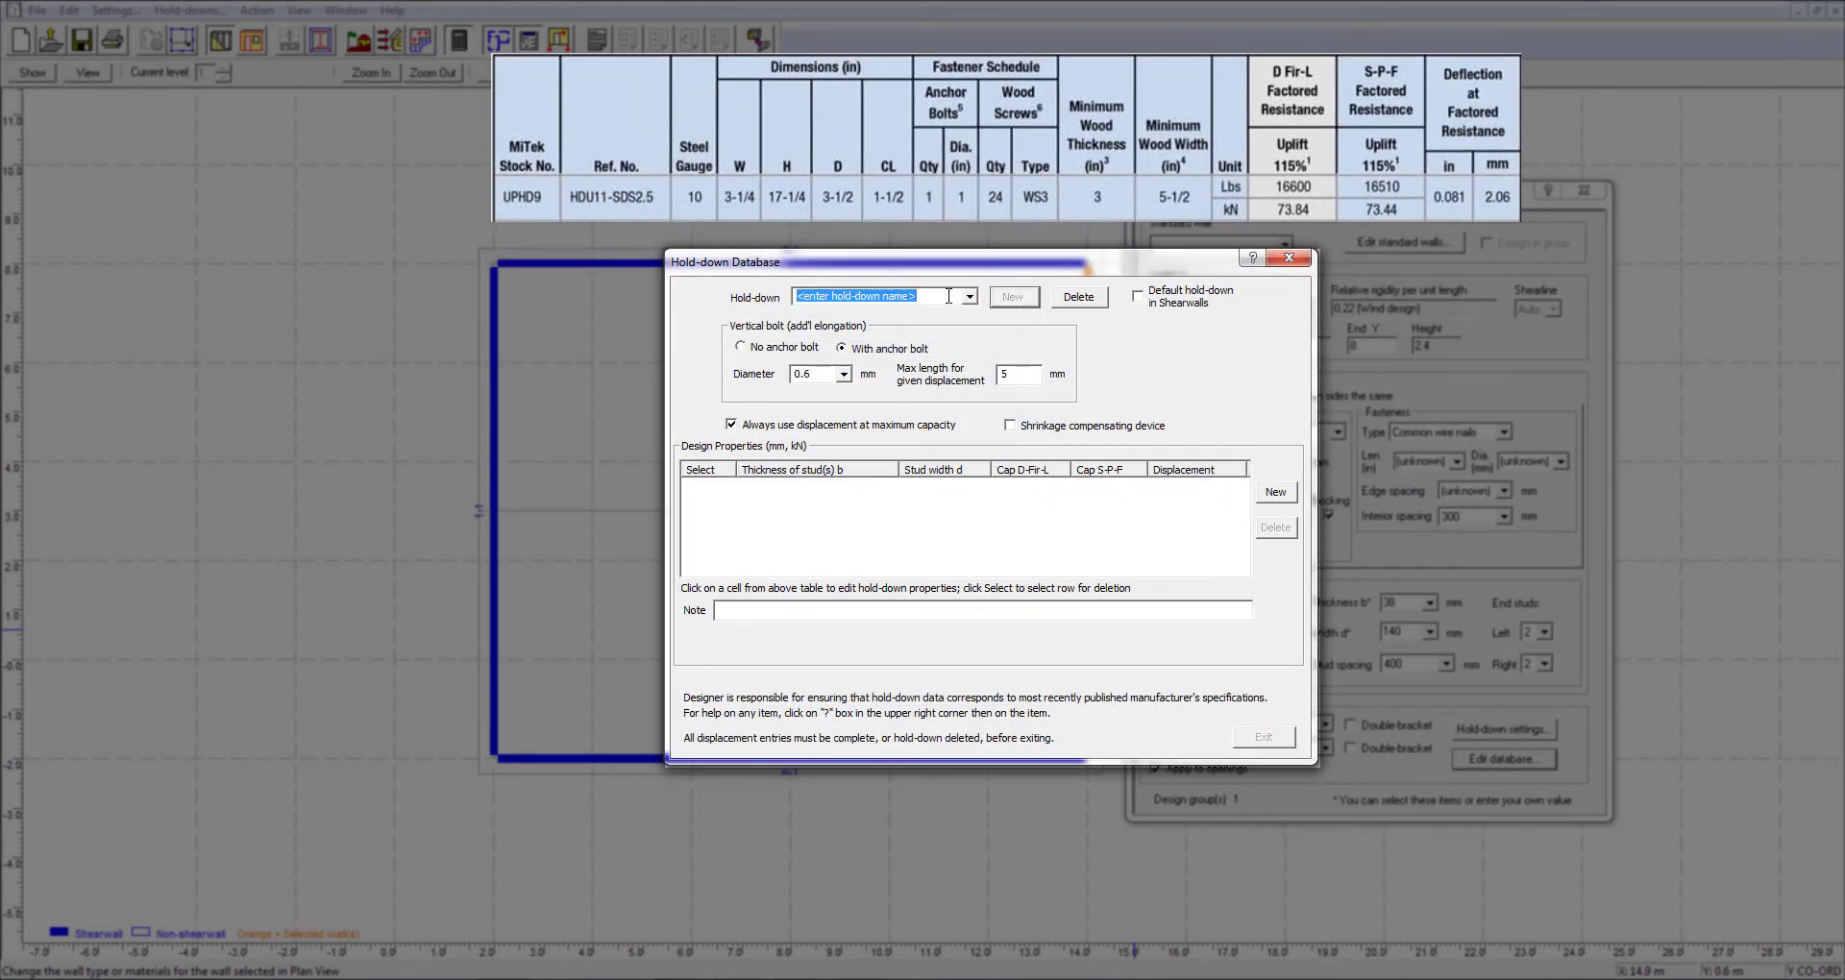
text(UPHD9)
click(1138, 297)
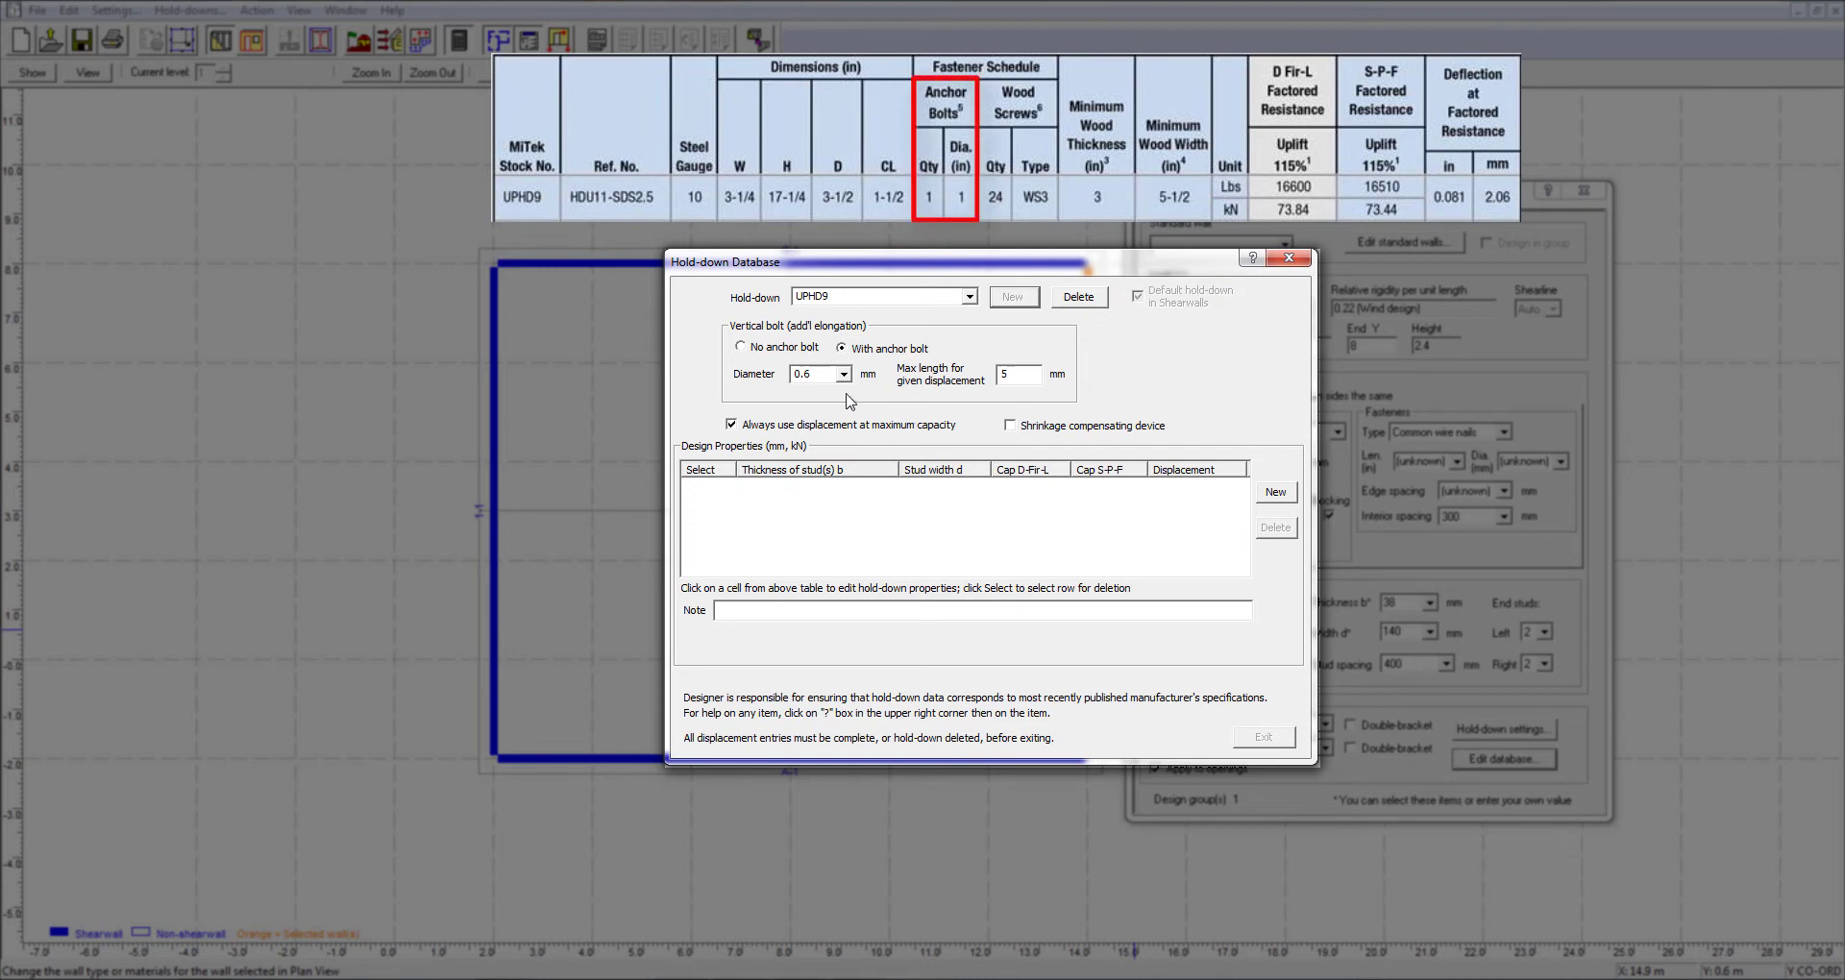
double_click(812, 375)
text(25.4)
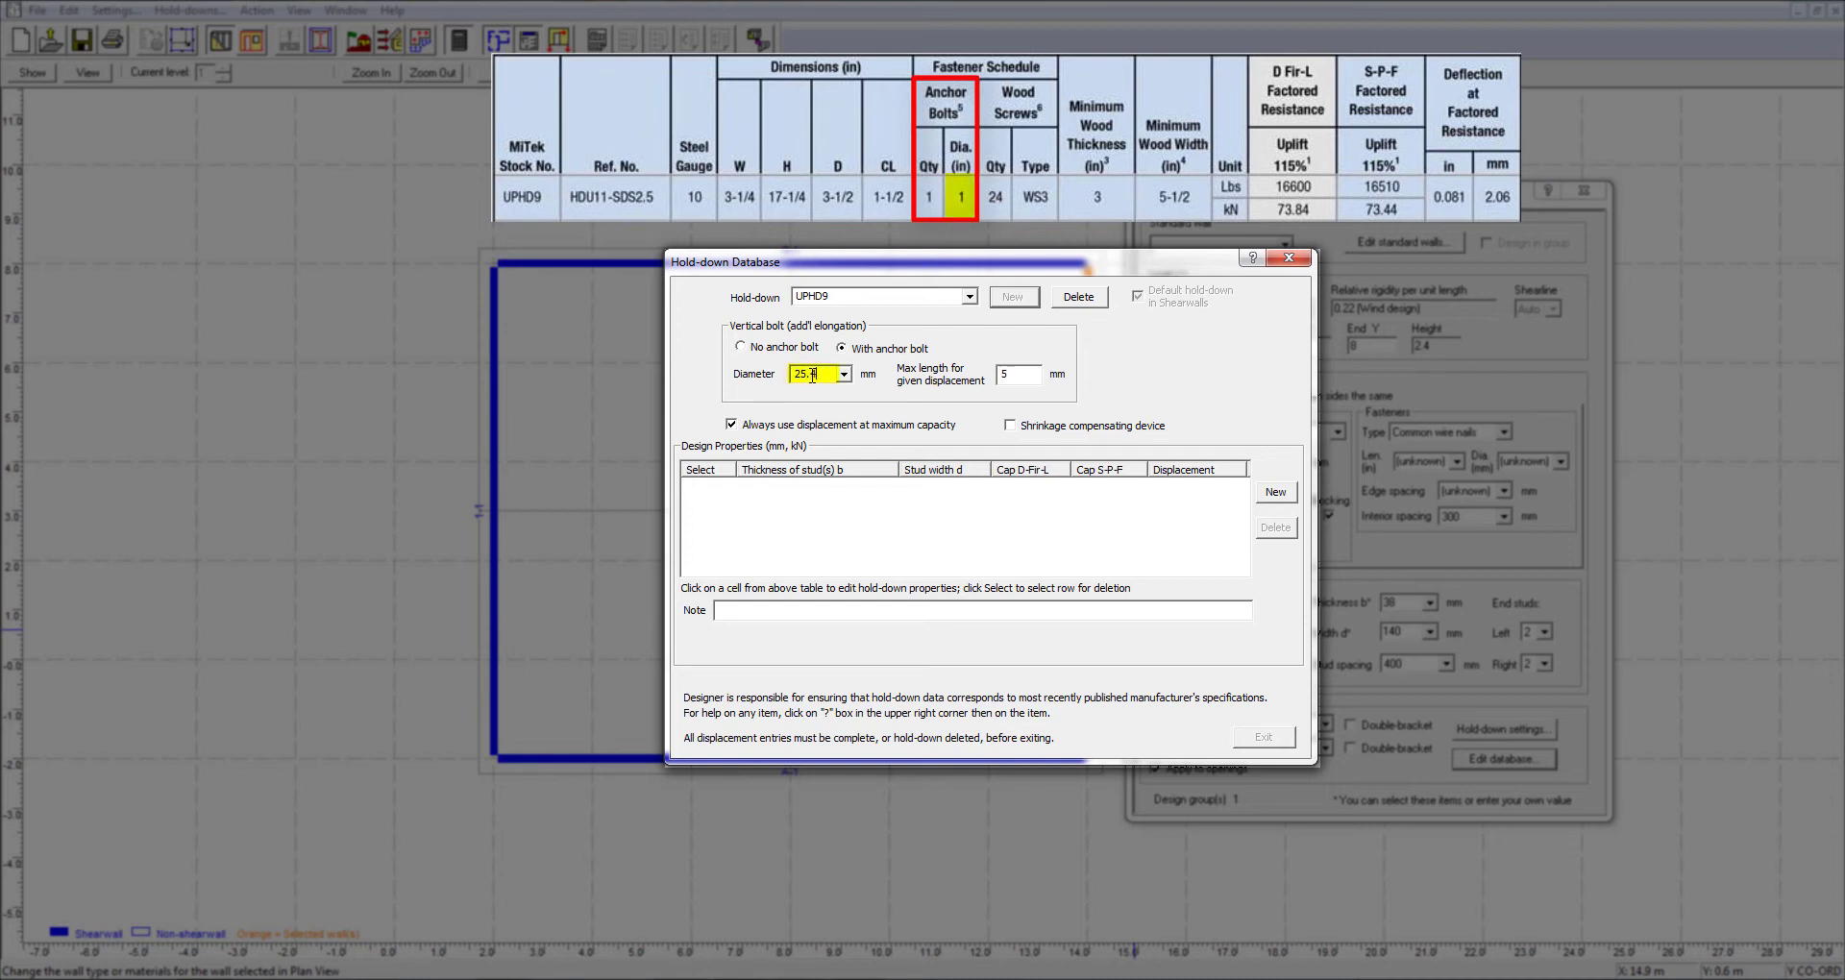
click(1006, 375)
text(152)
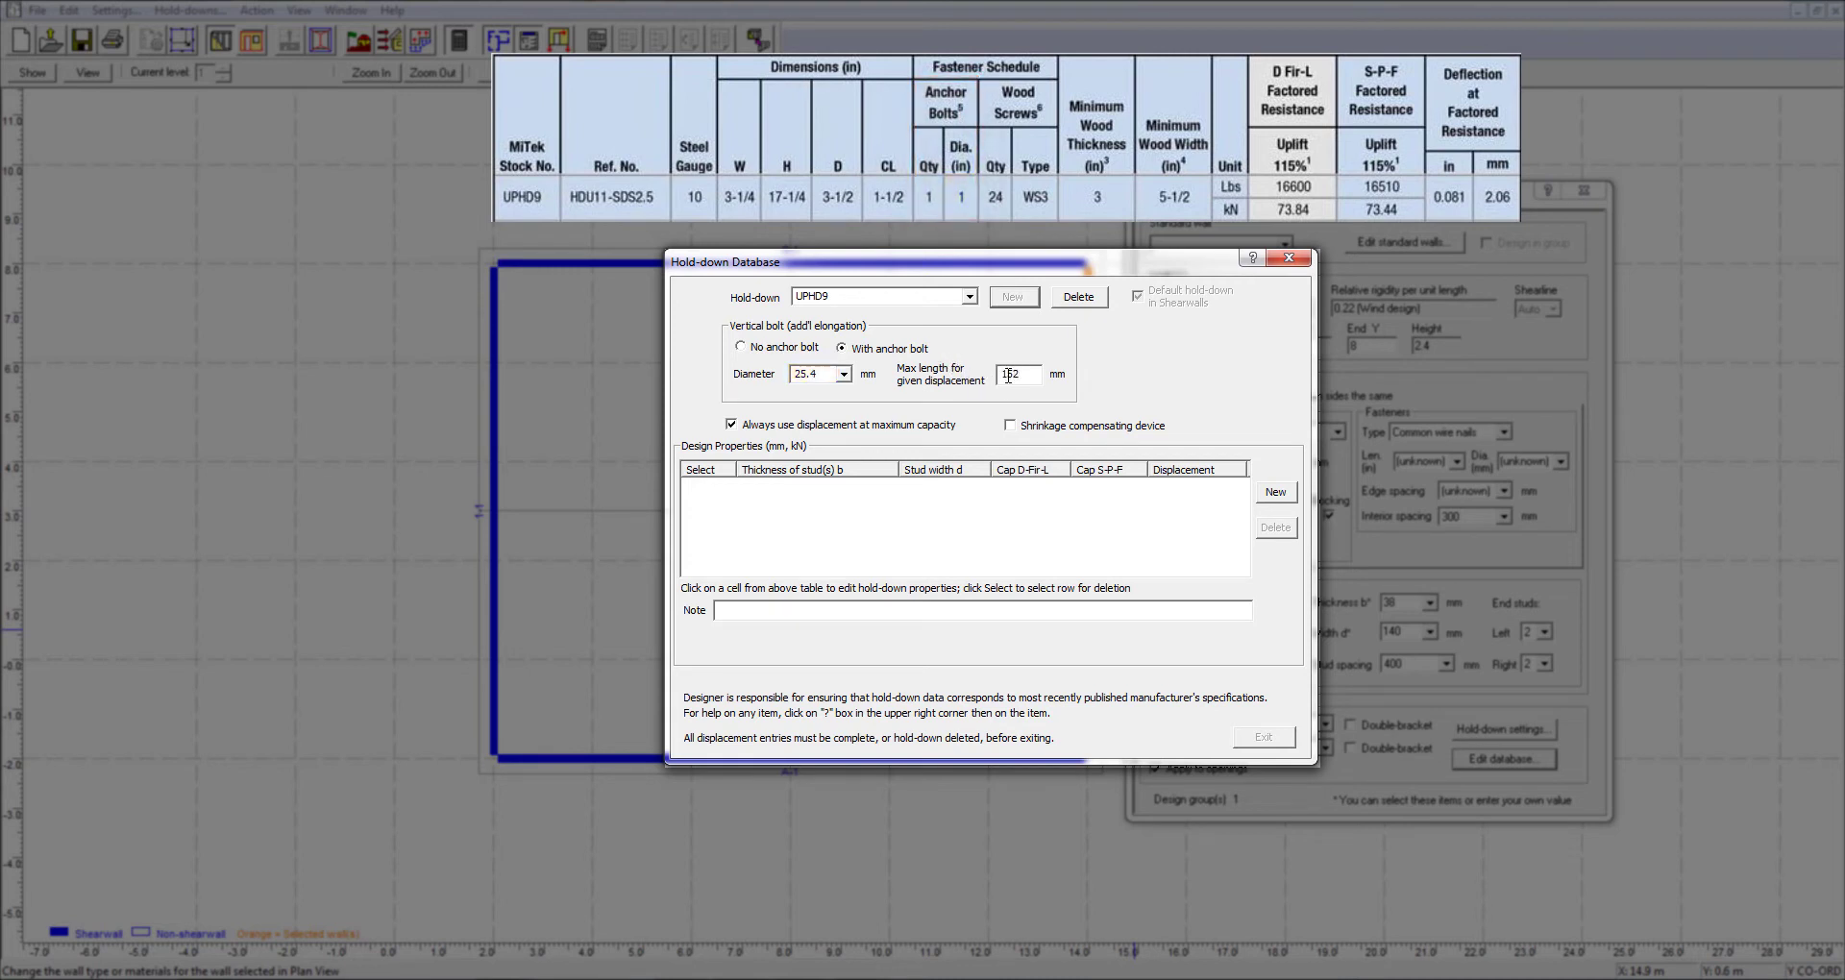
text(.4)
- Add a design row for UPHD9 with 76 × 140 mm studs
click(1277, 492)
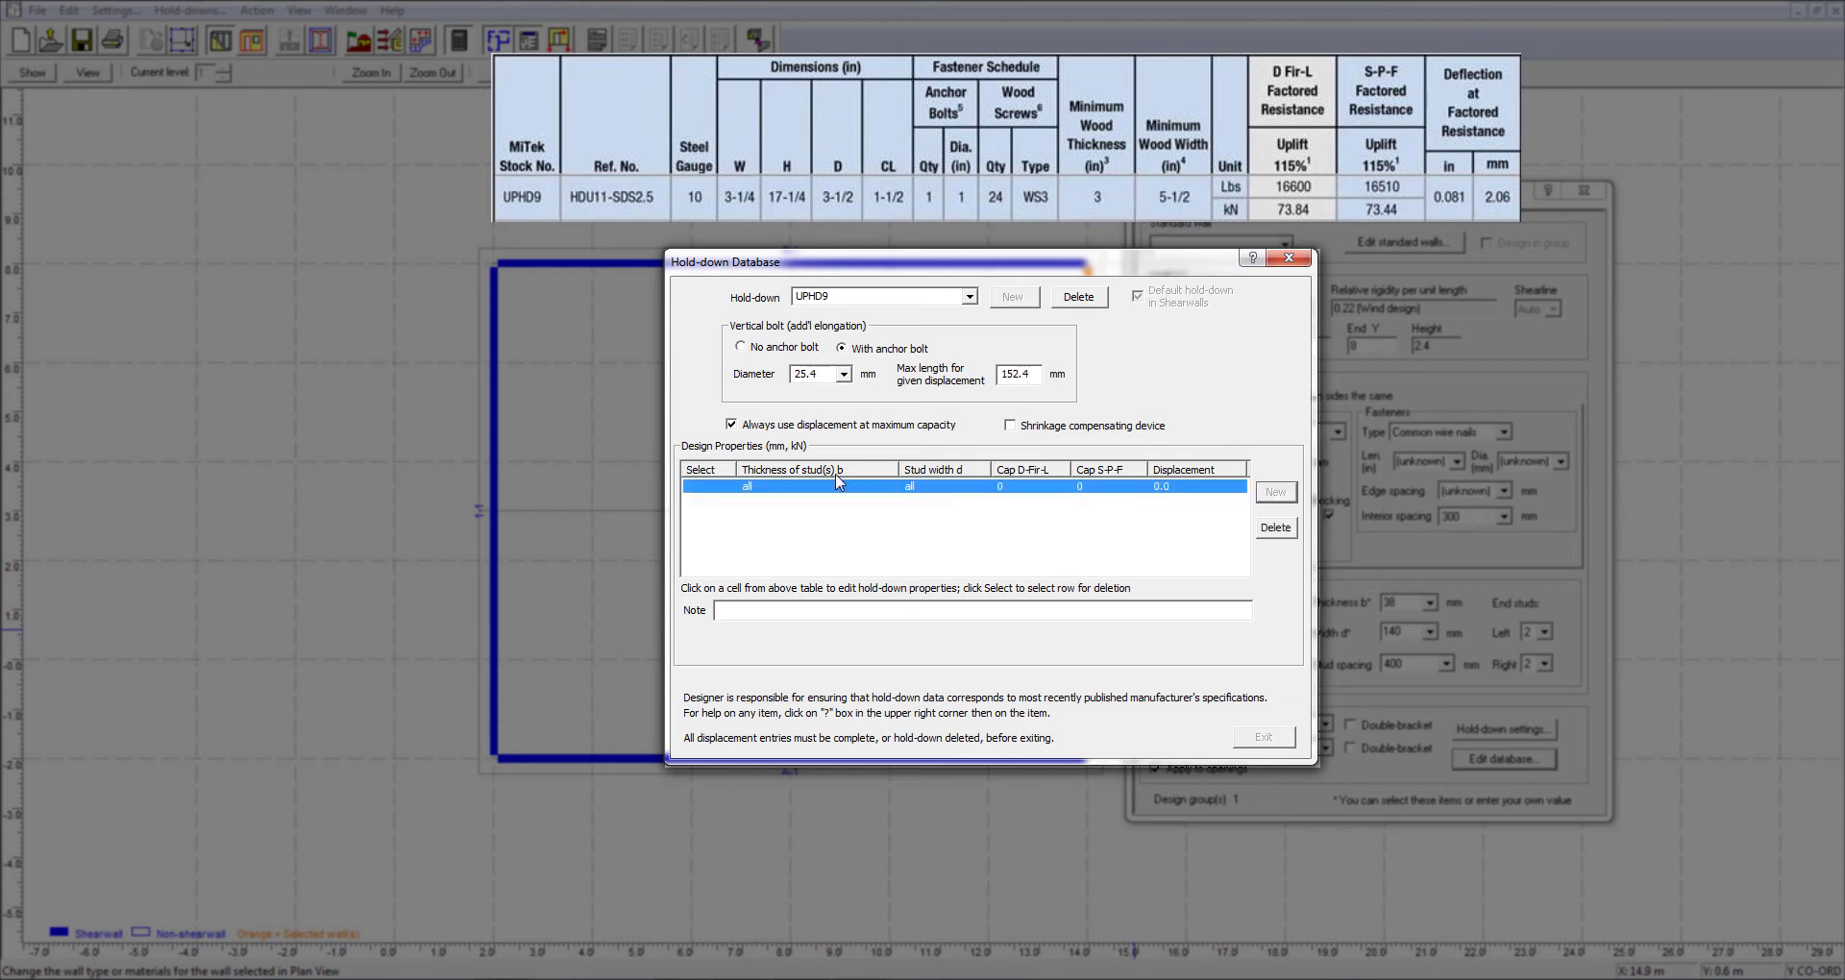
click(772, 489)
text(76)
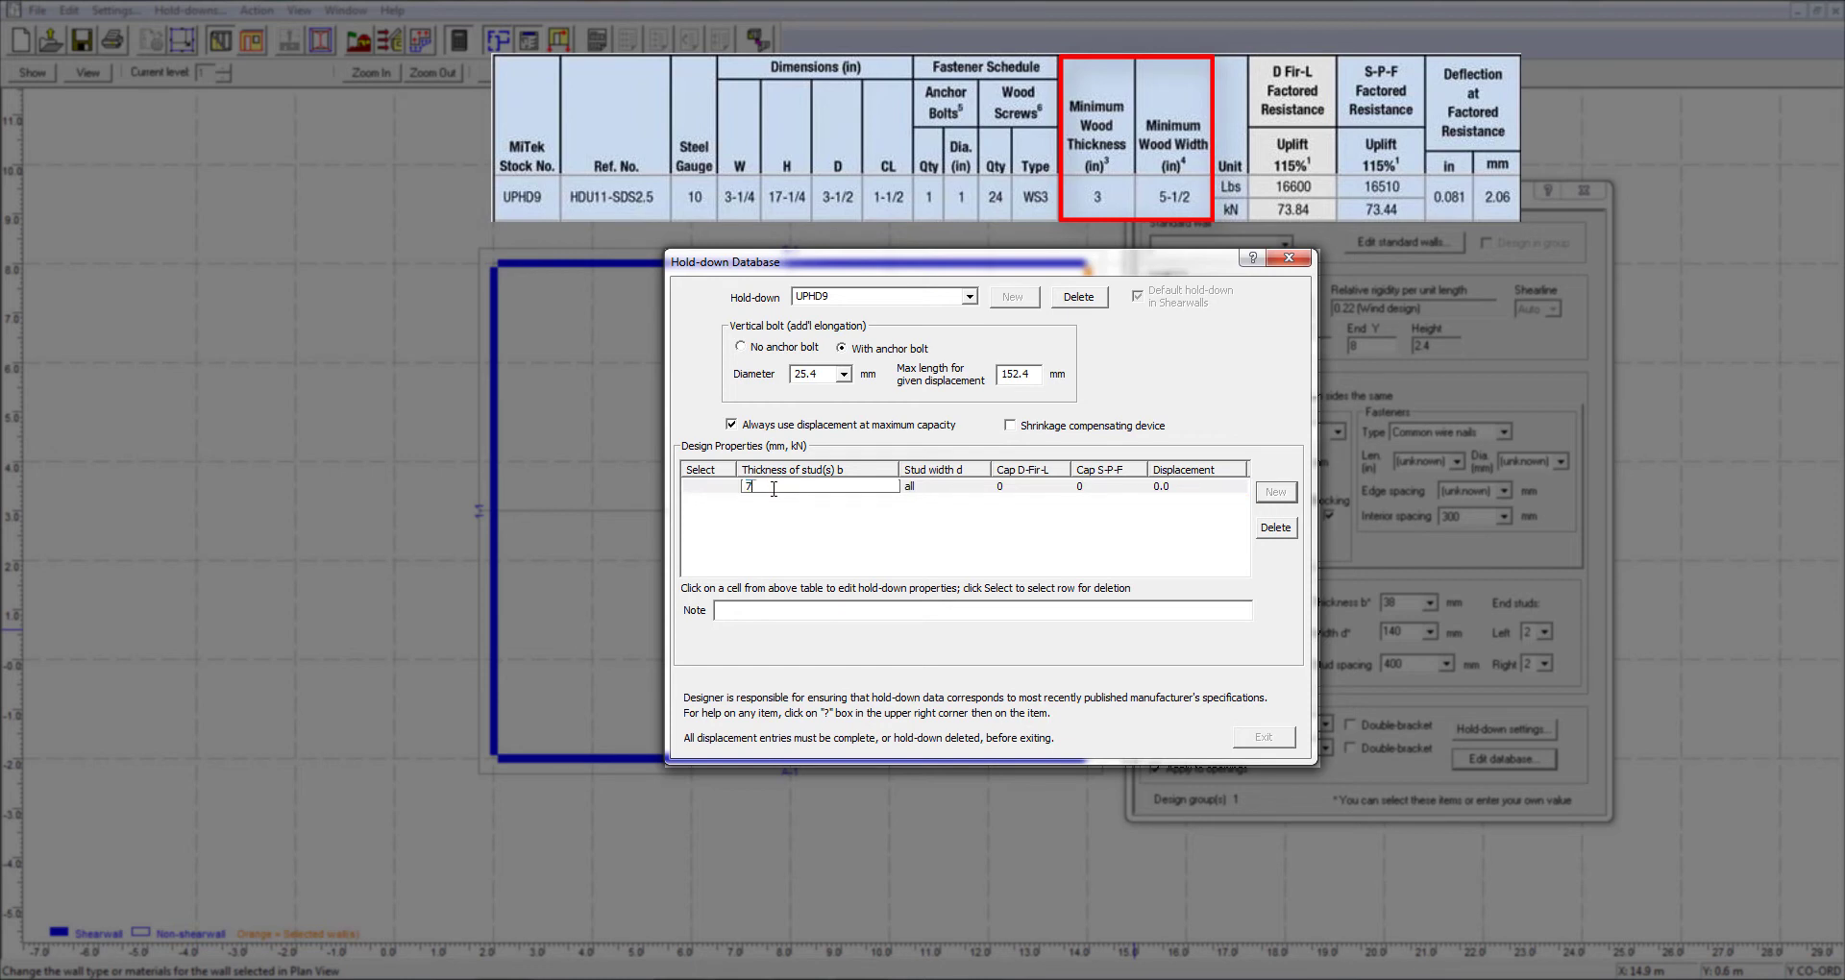
click(921, 488)
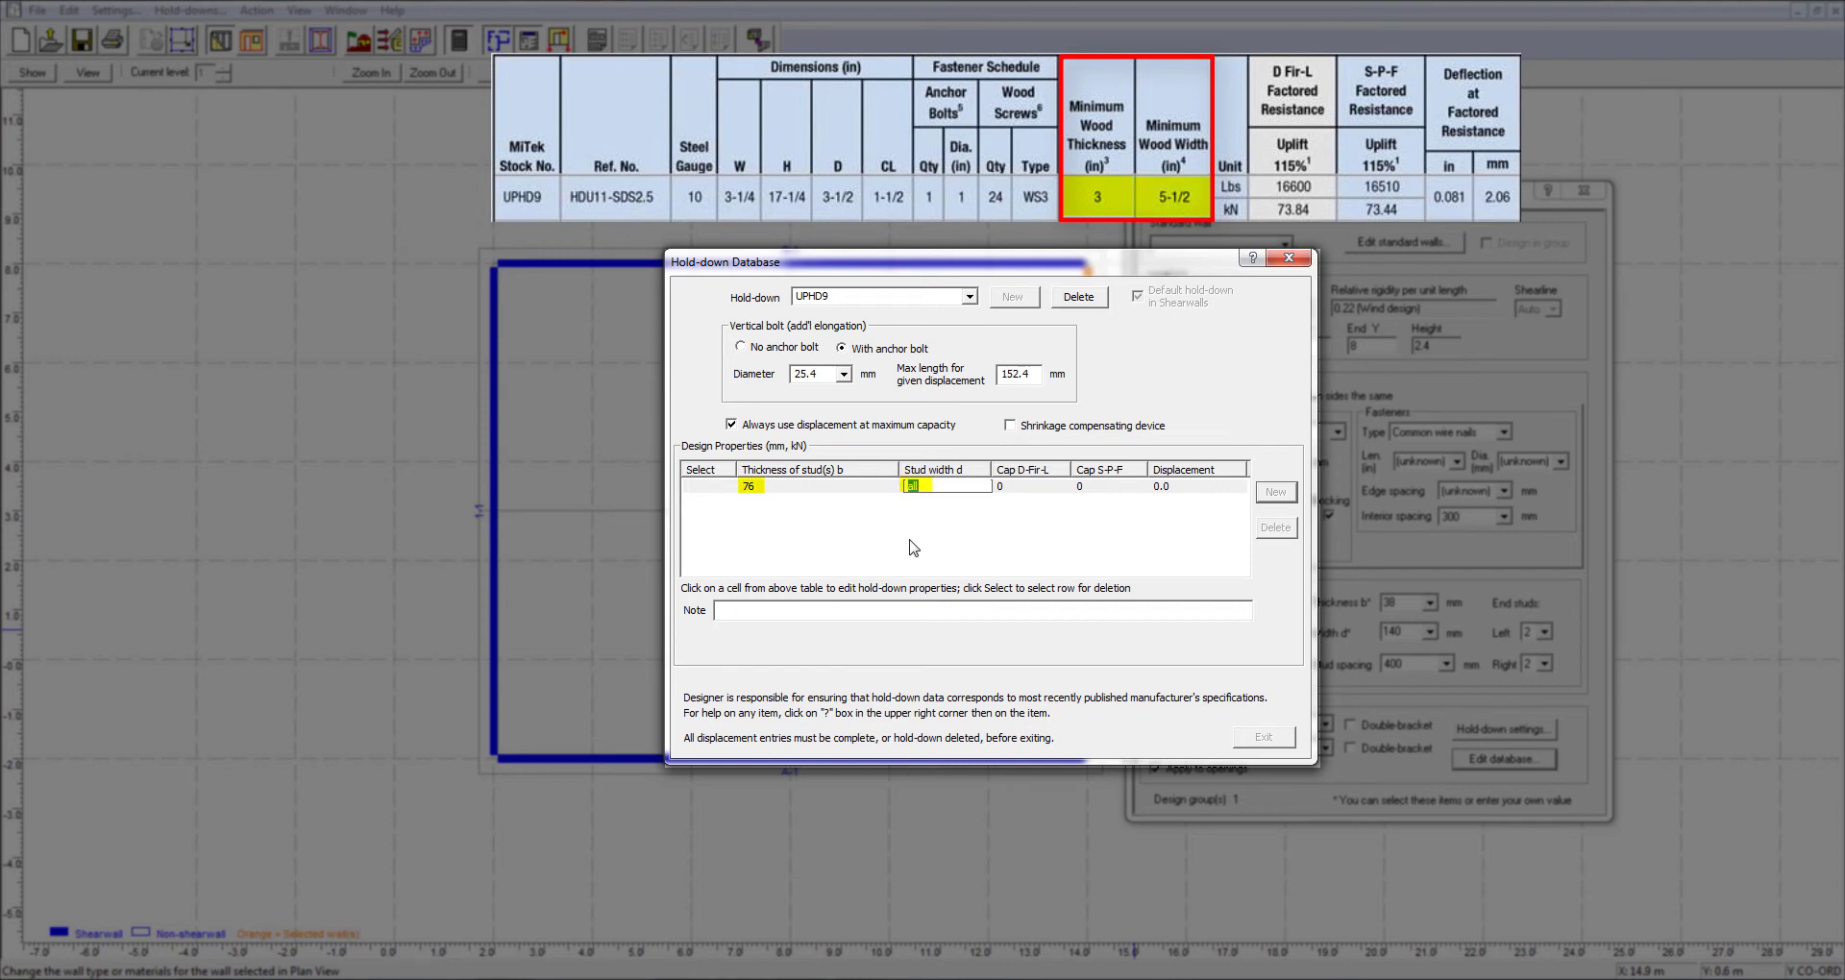
text(140)
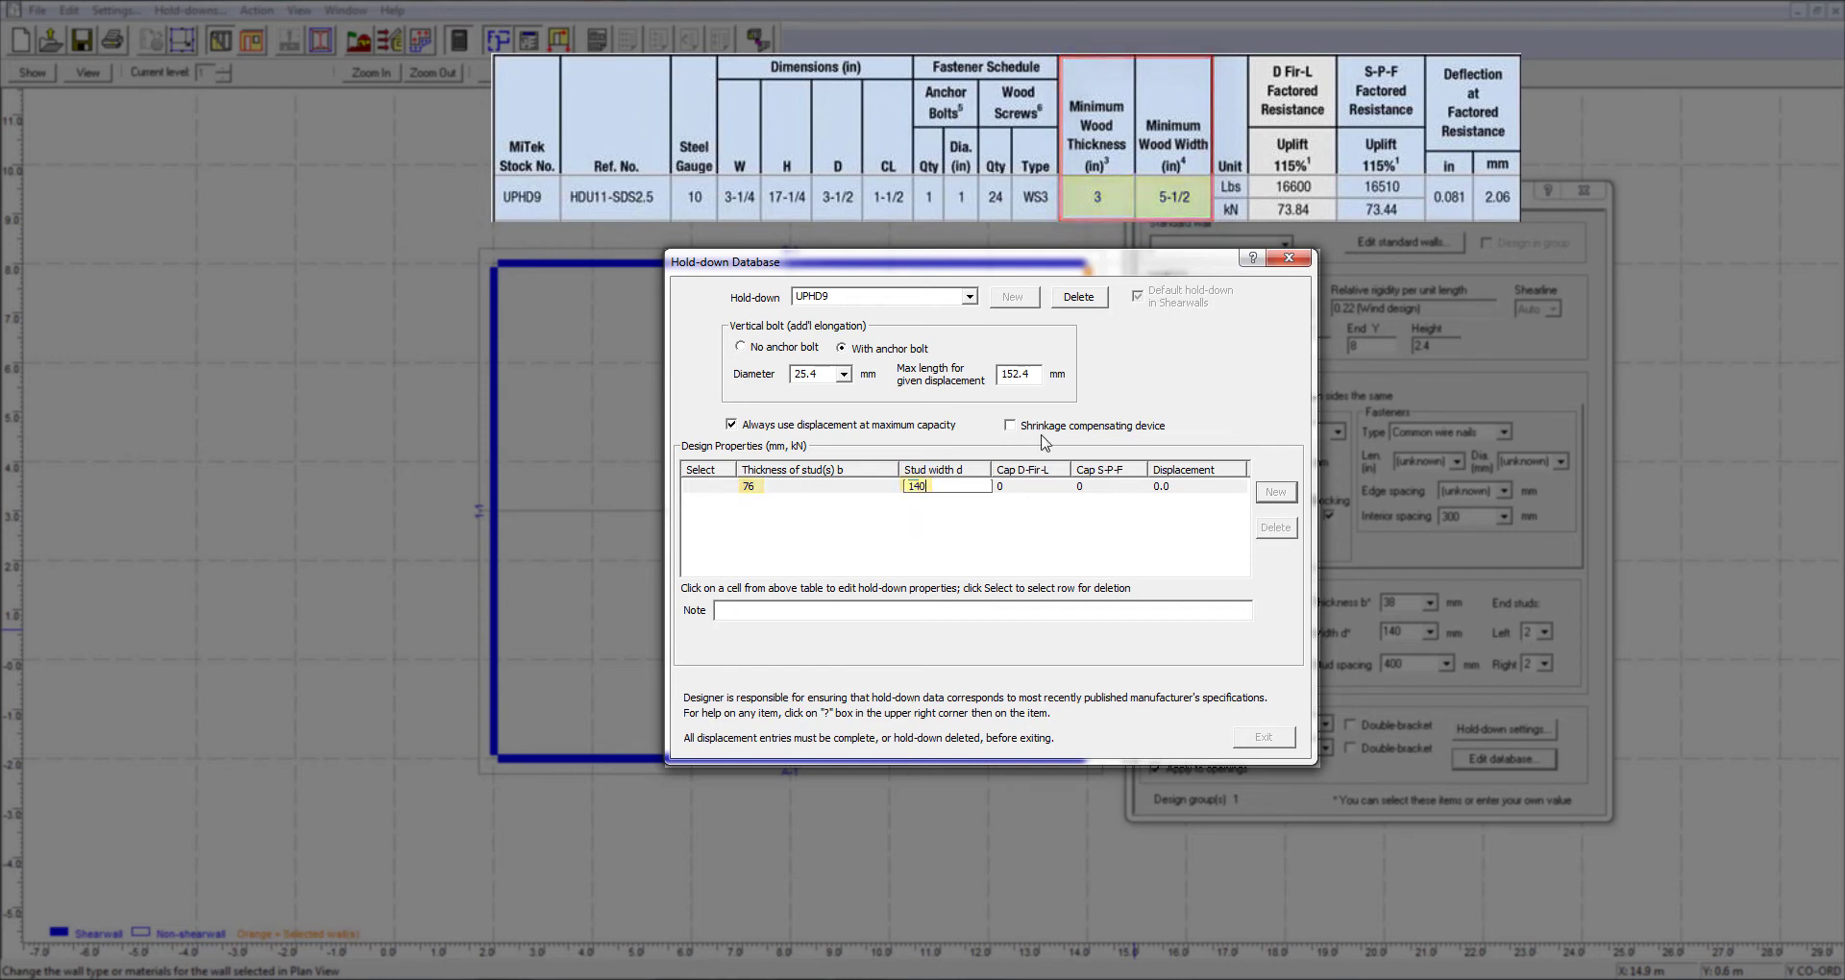
- Enter capacities 73.84 D-Fir-L and 73.44 S-P-F, and displacement 2.06
click(1009, 487)
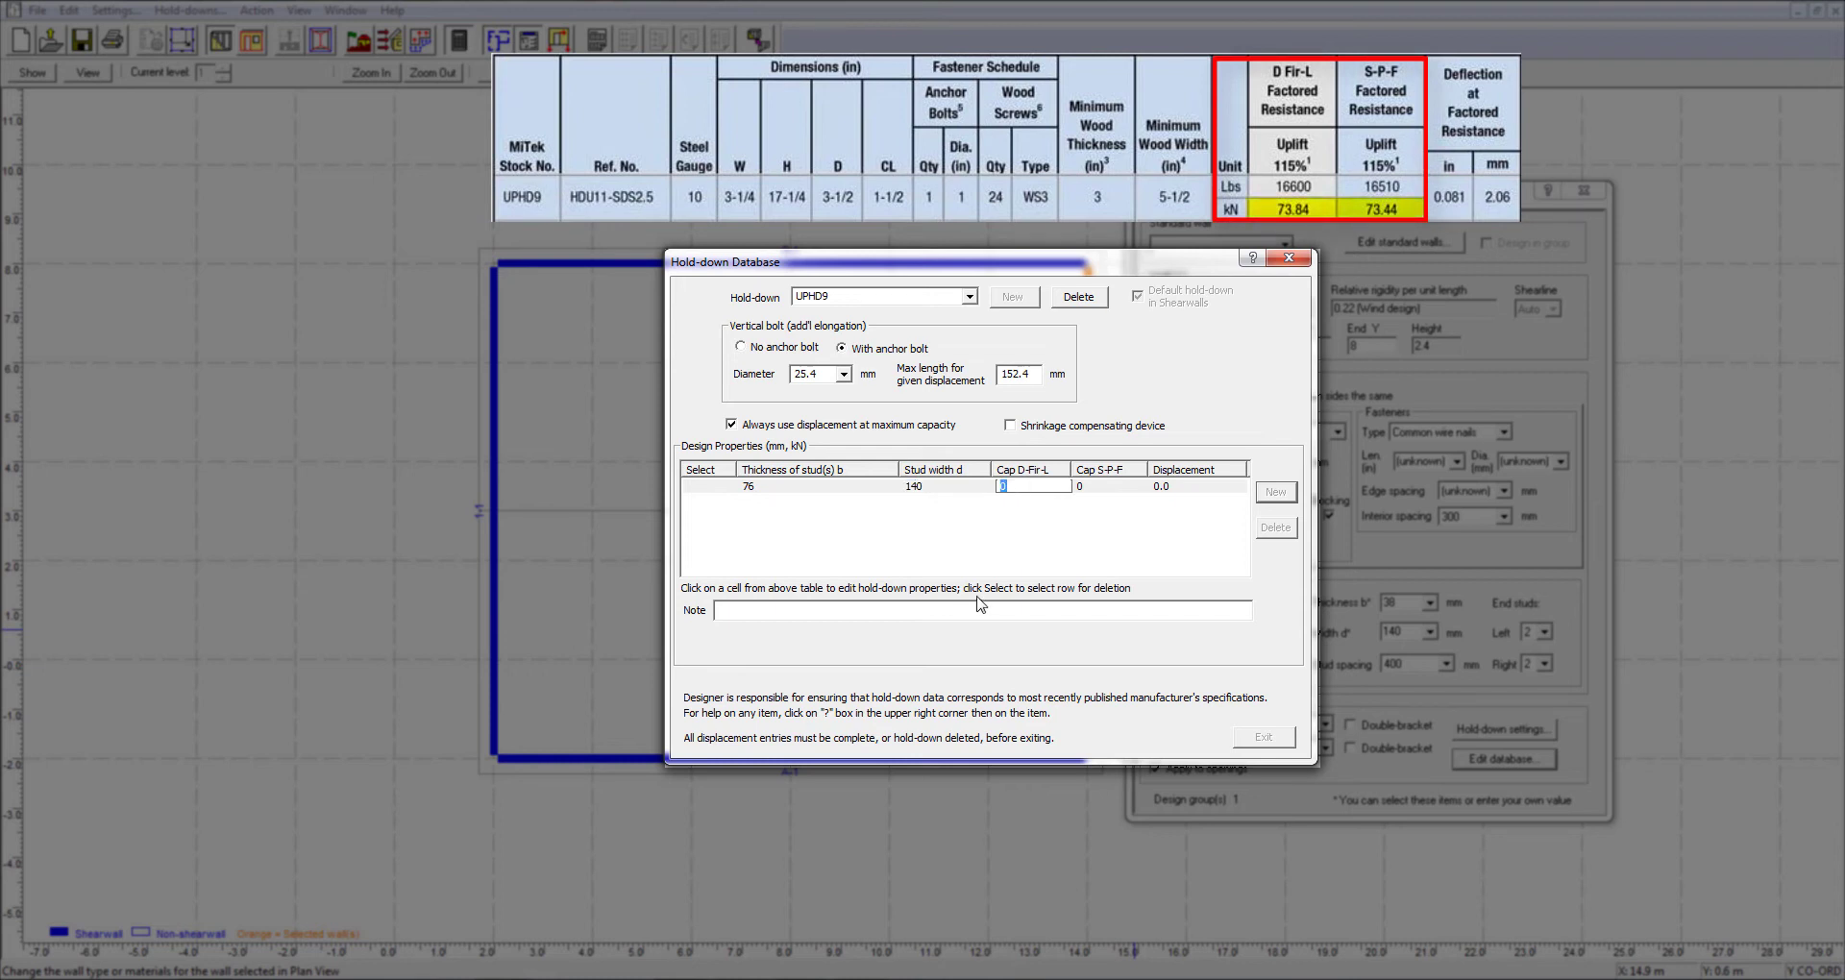
text(73.84)
click(1107, 487)
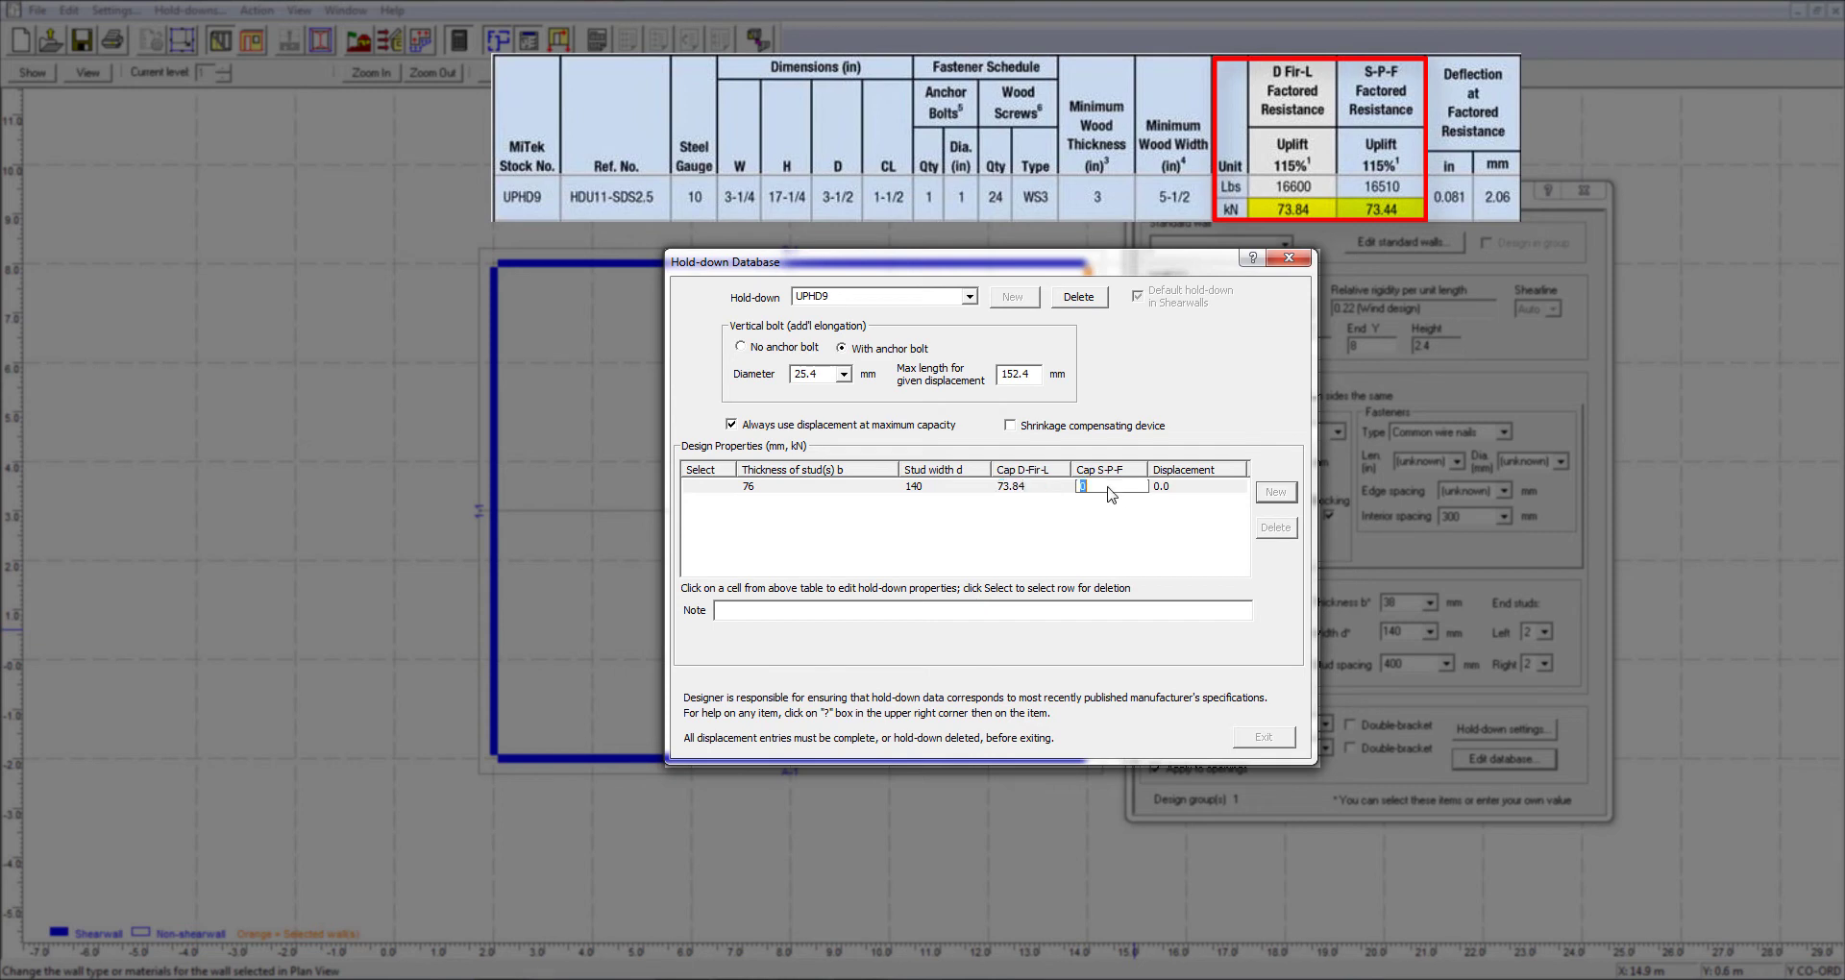
text(73.44)
click(1193, 488)
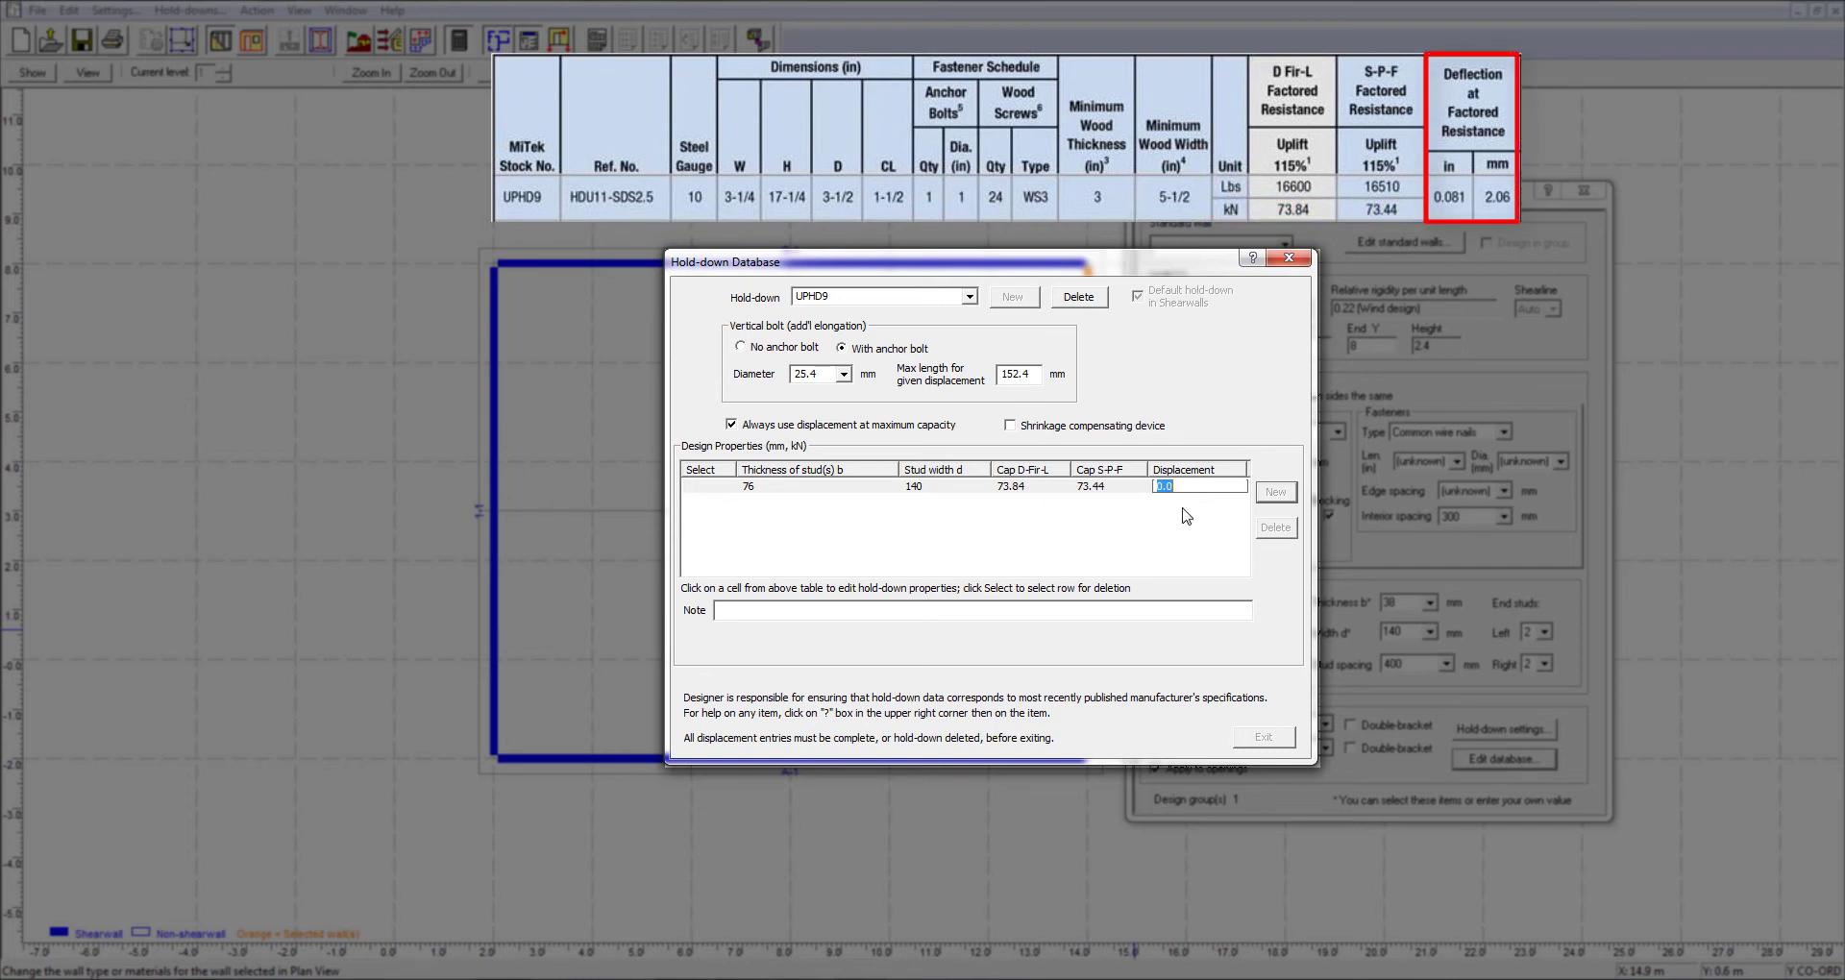
text(2.06)
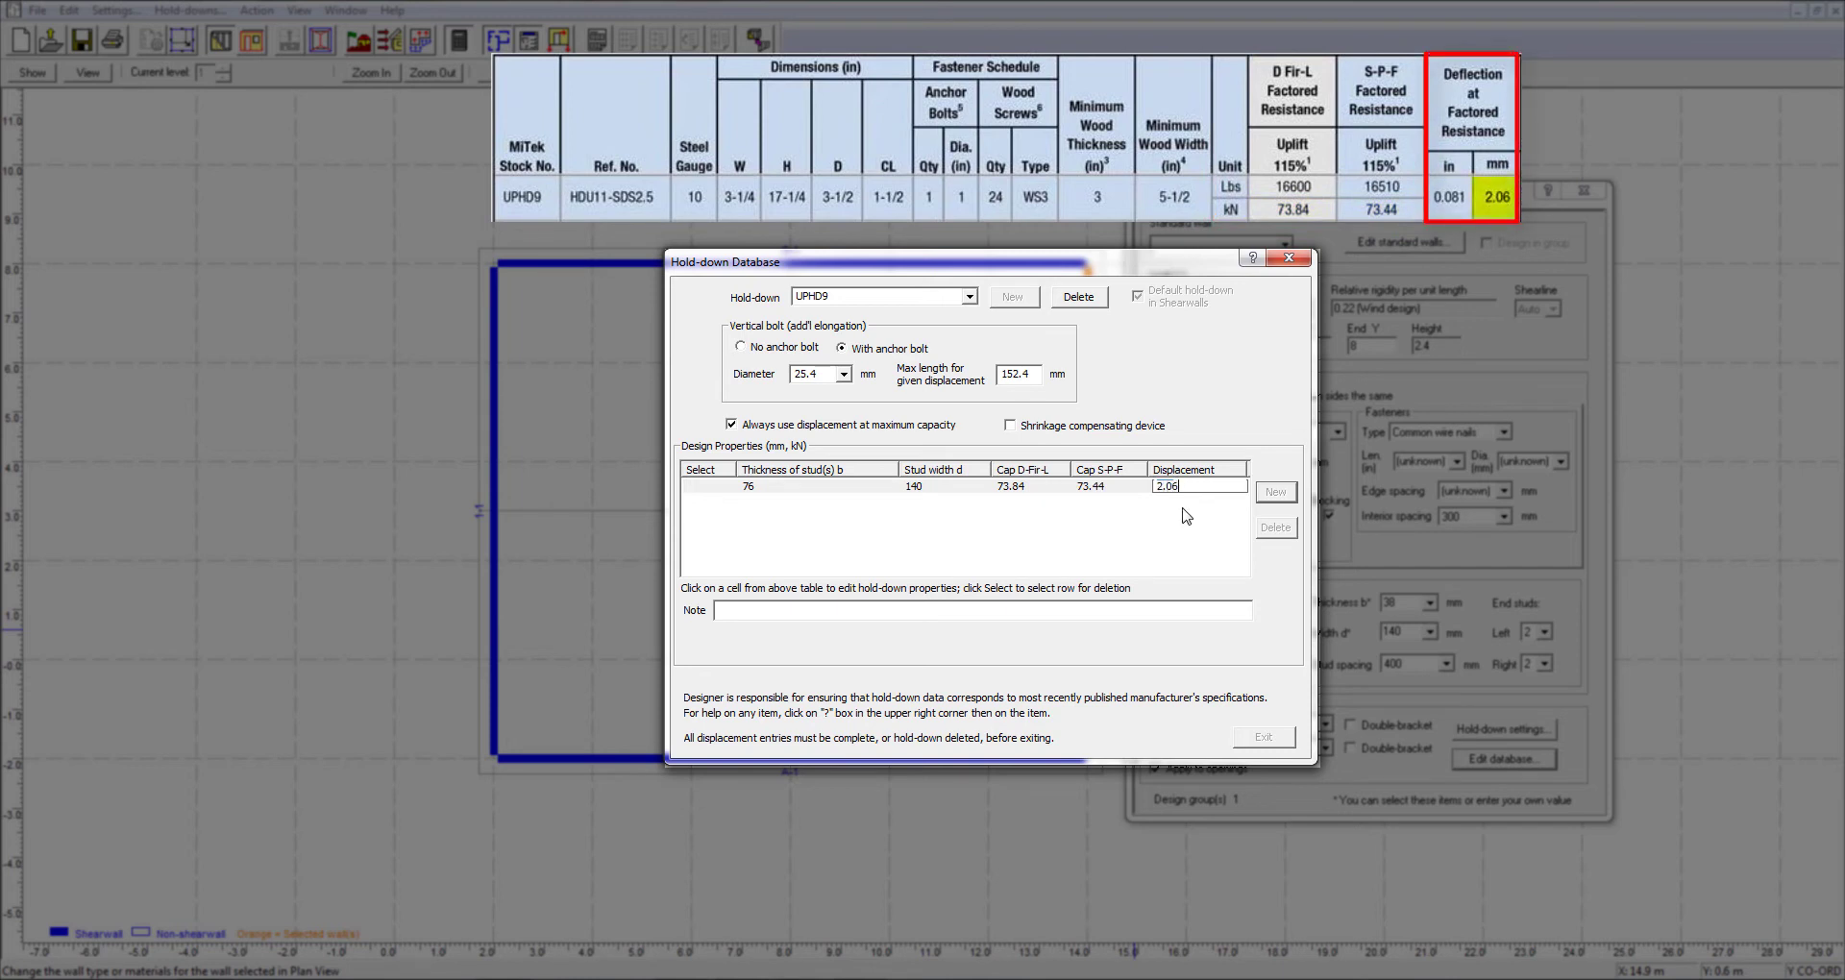
click(1095, 553)
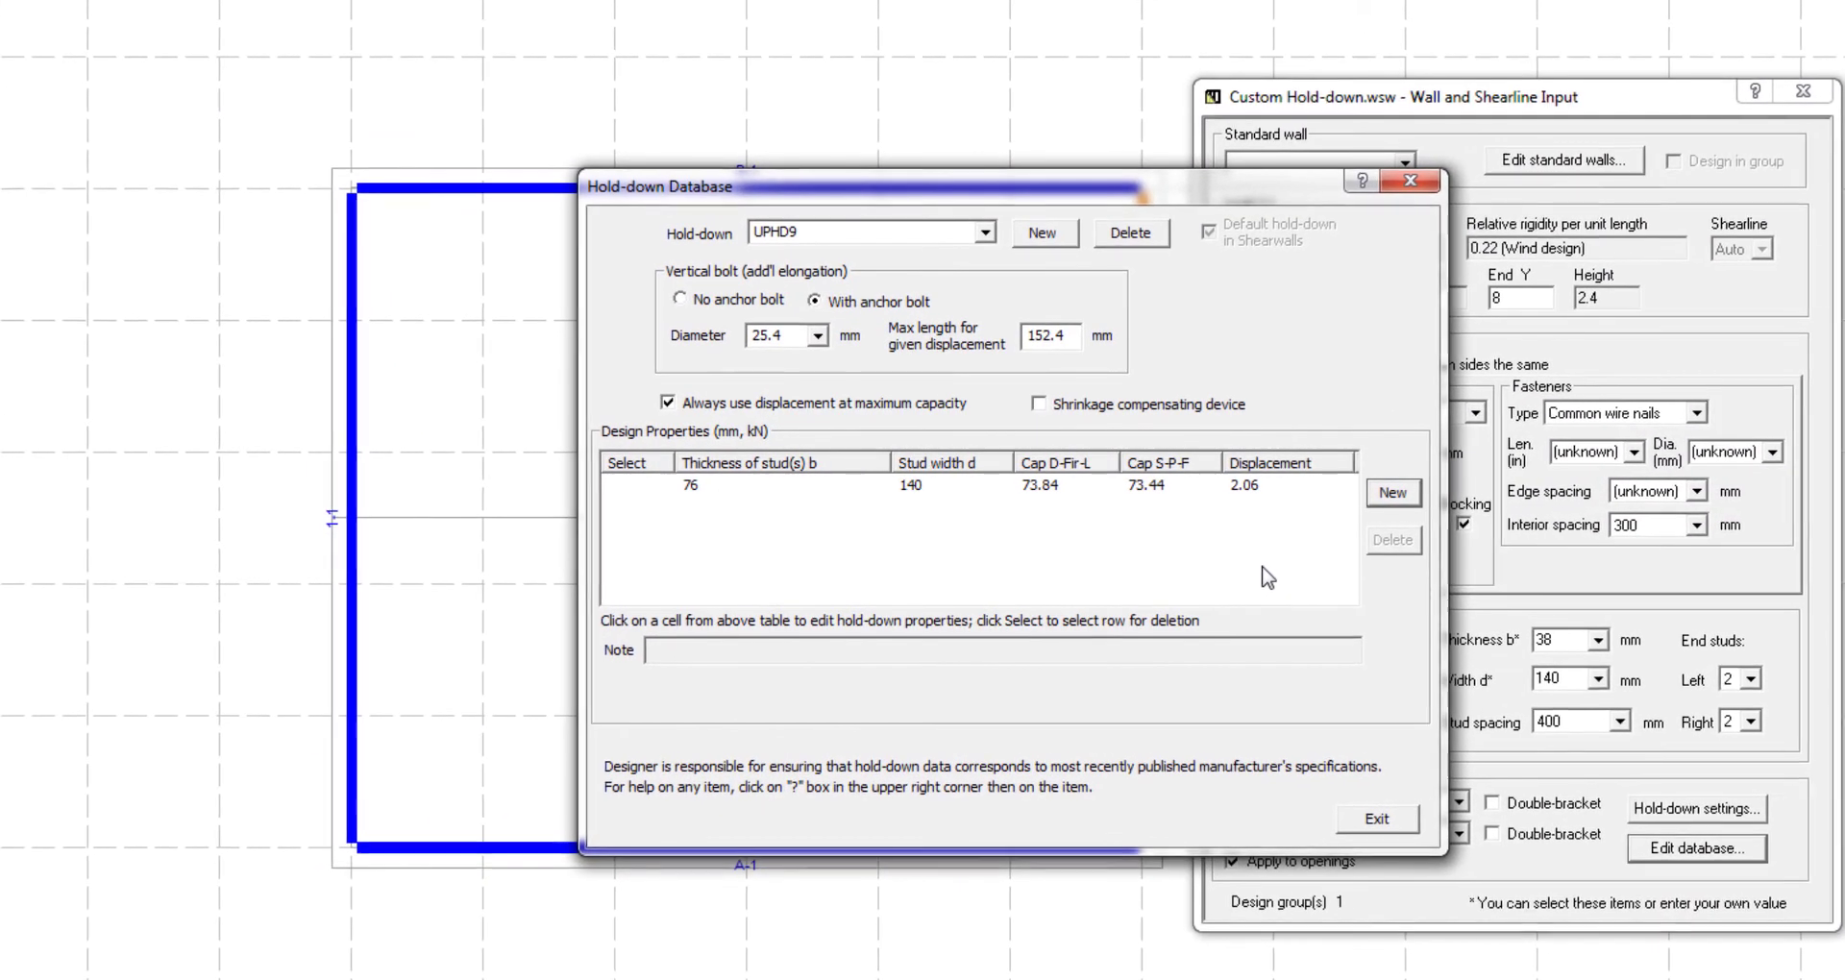
- Add a blank design row to UPHD9, then delete it again
click(1391, 496)
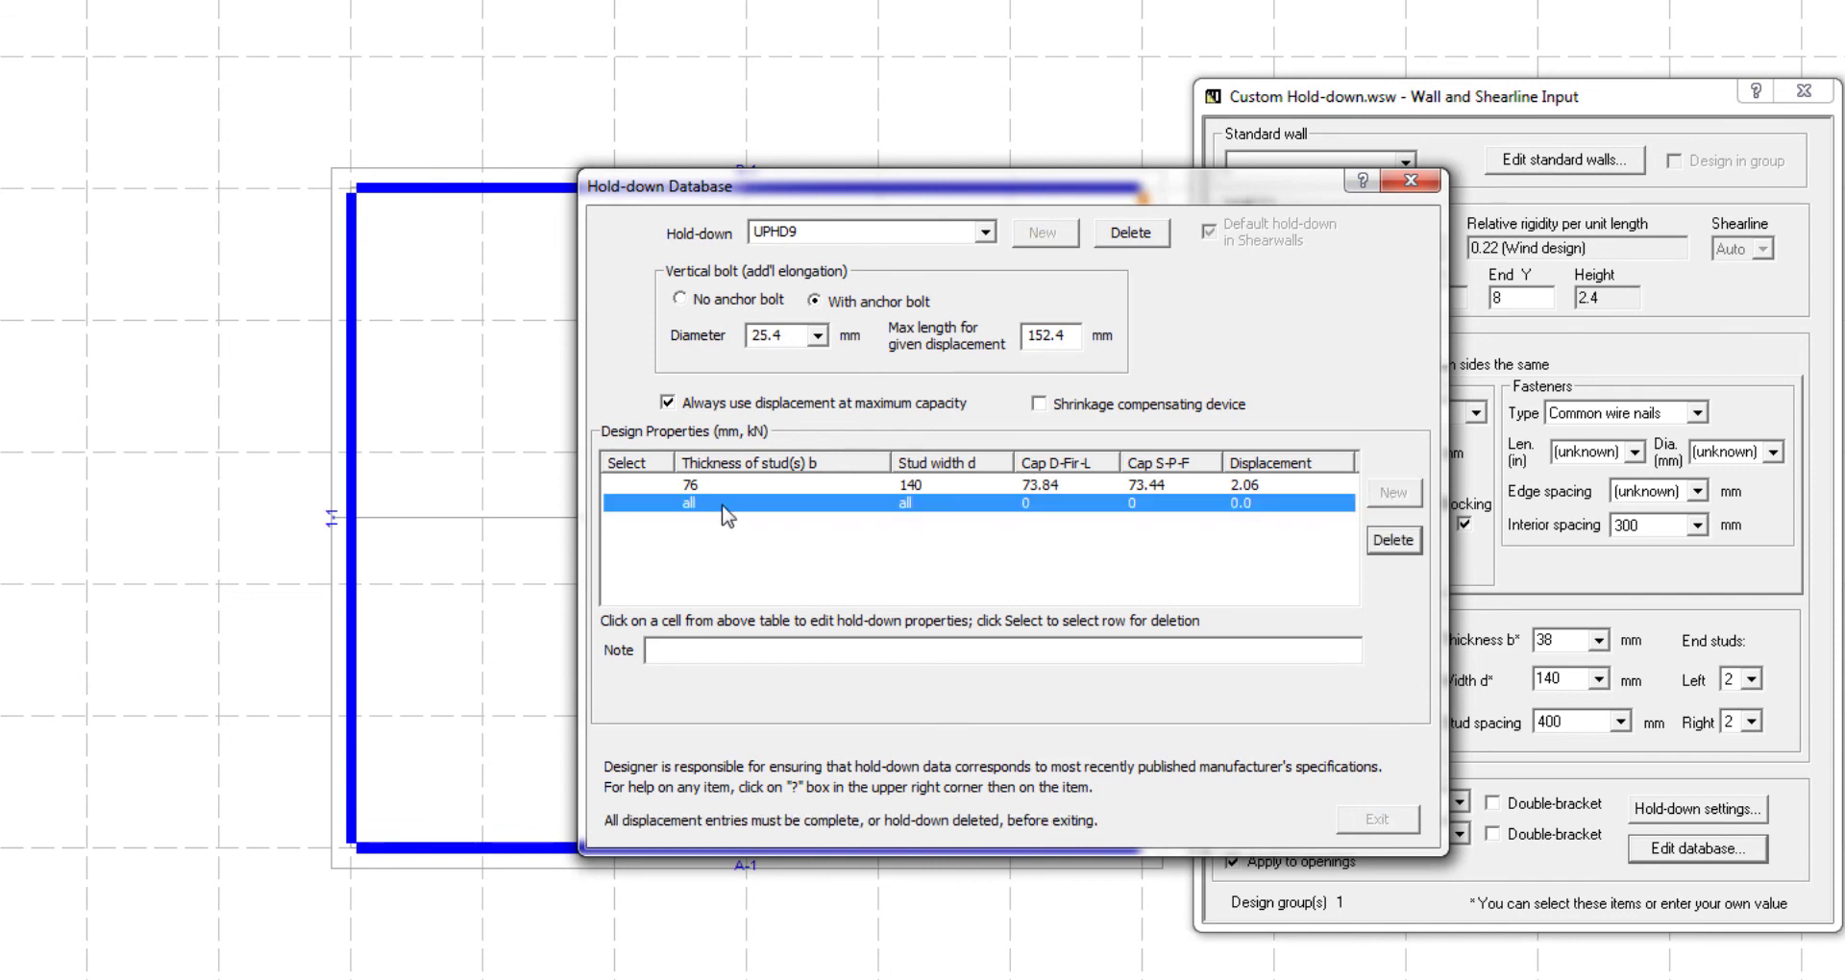
click(705, 503)
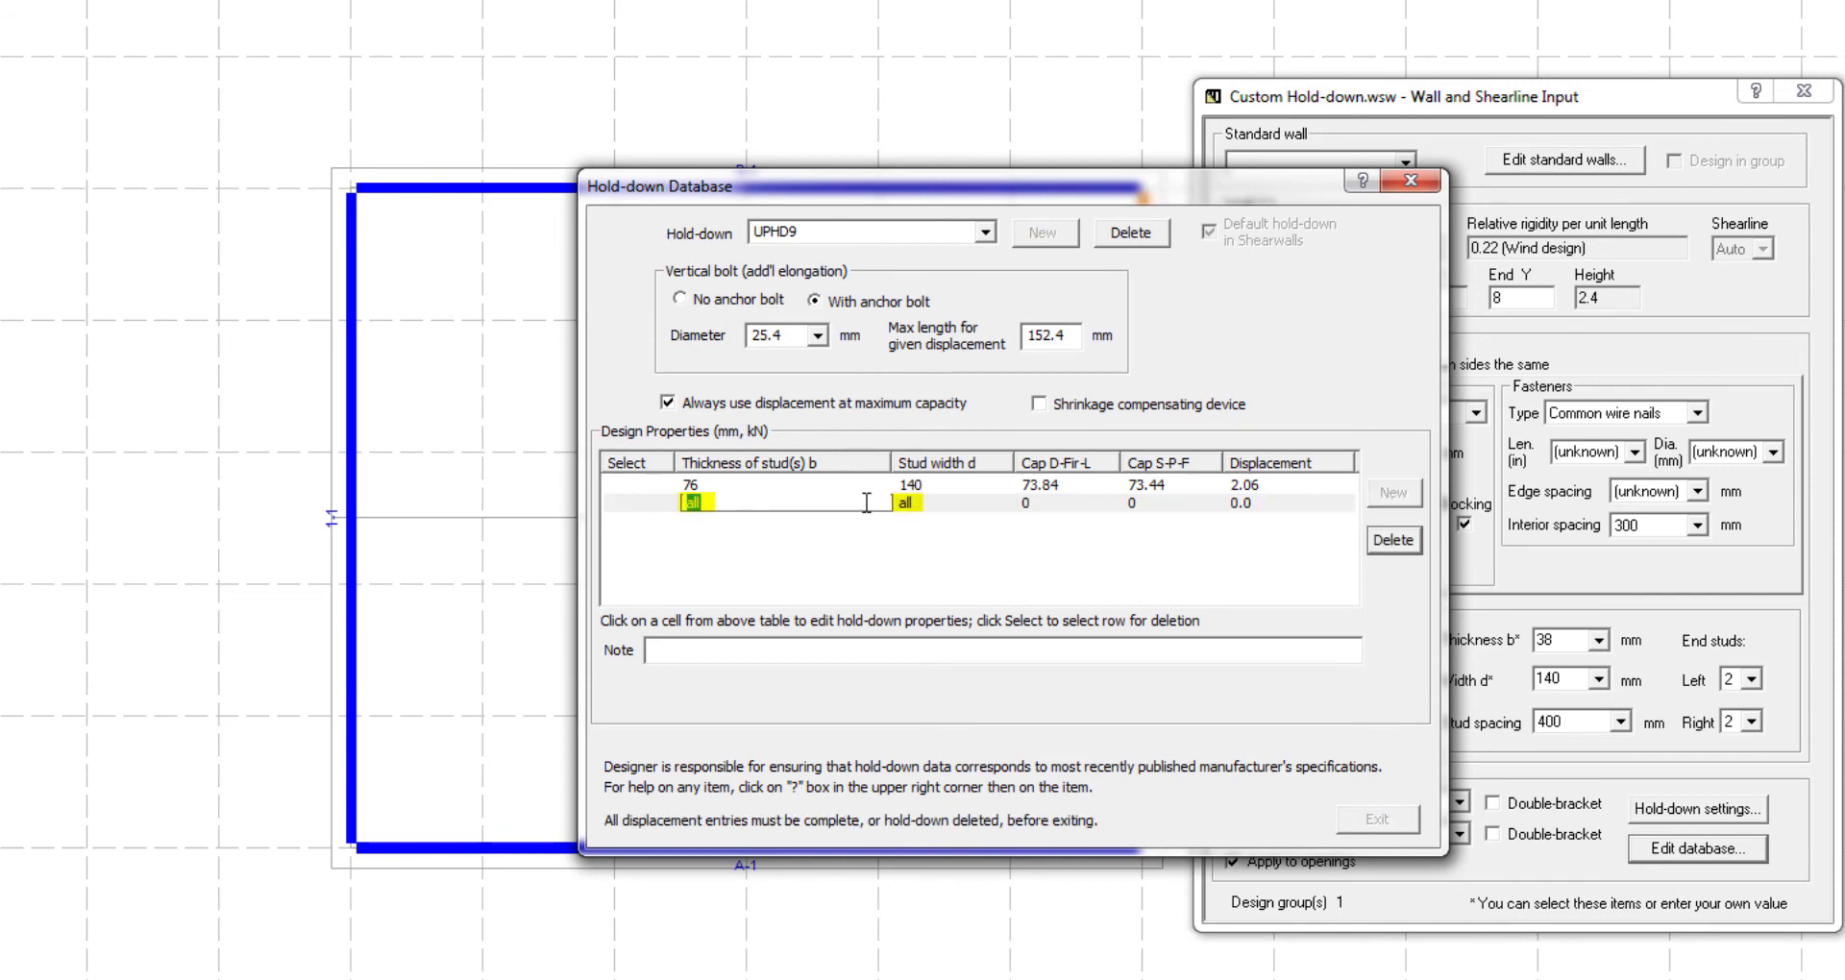
click(926, 505)
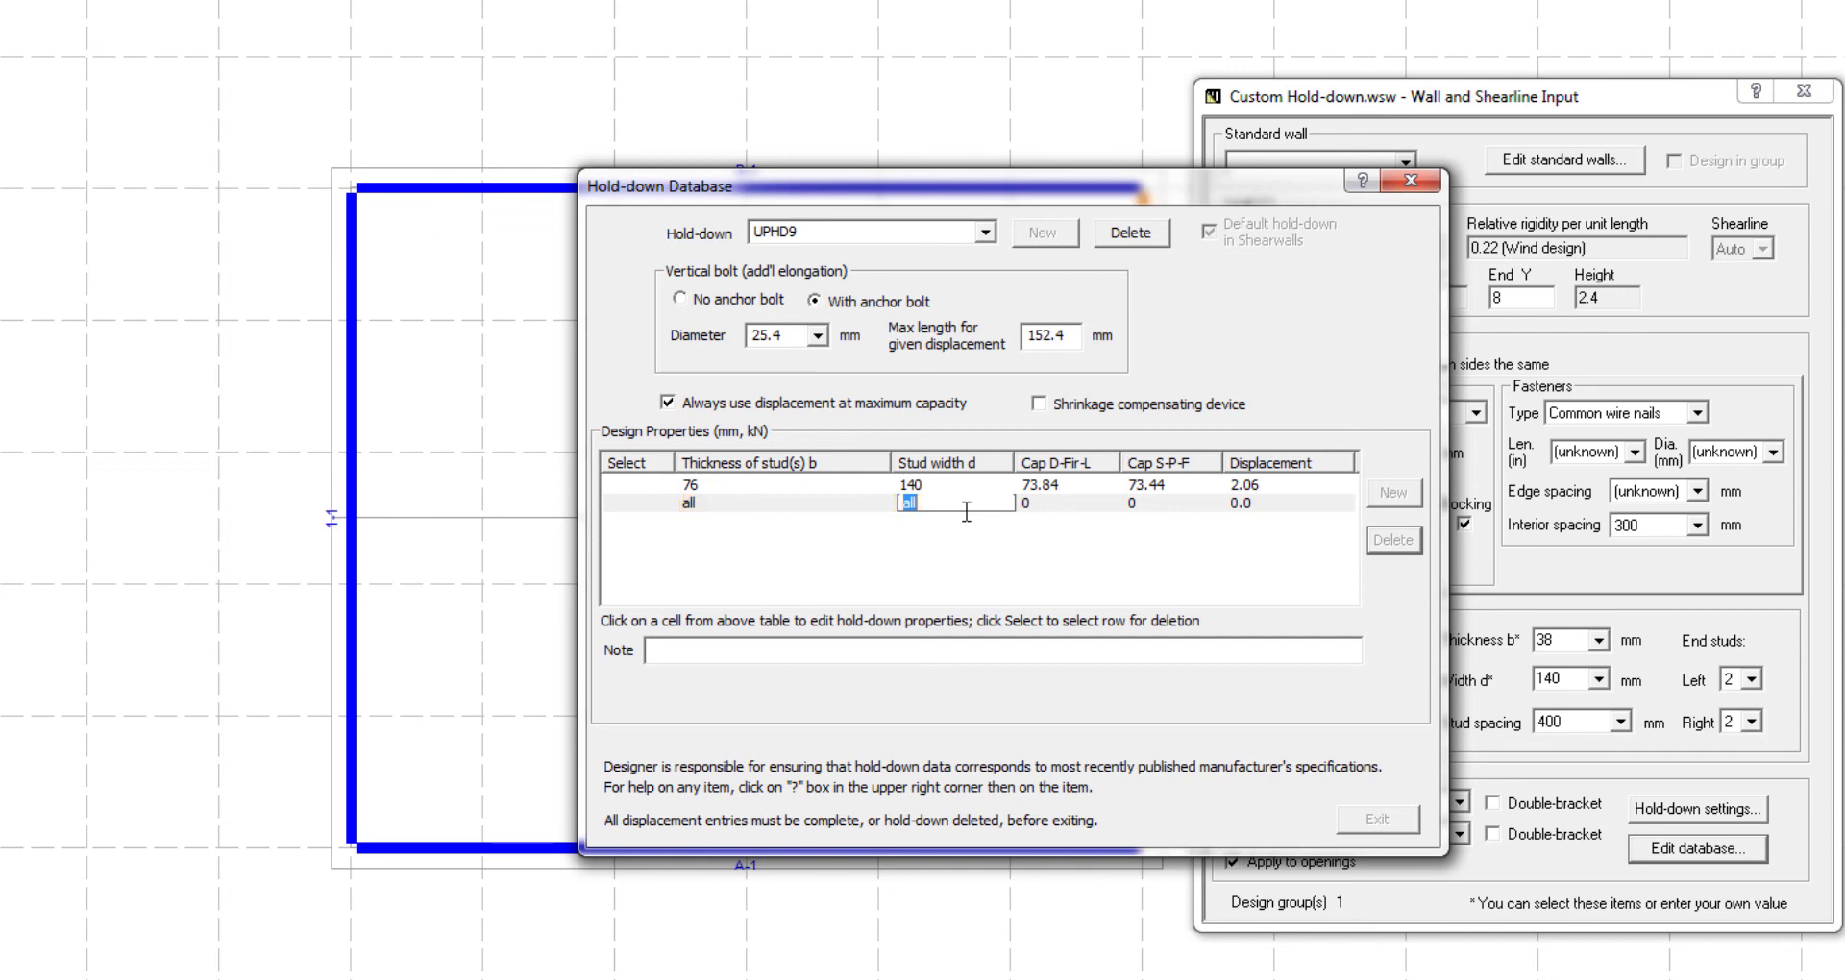
click(1058, 503)
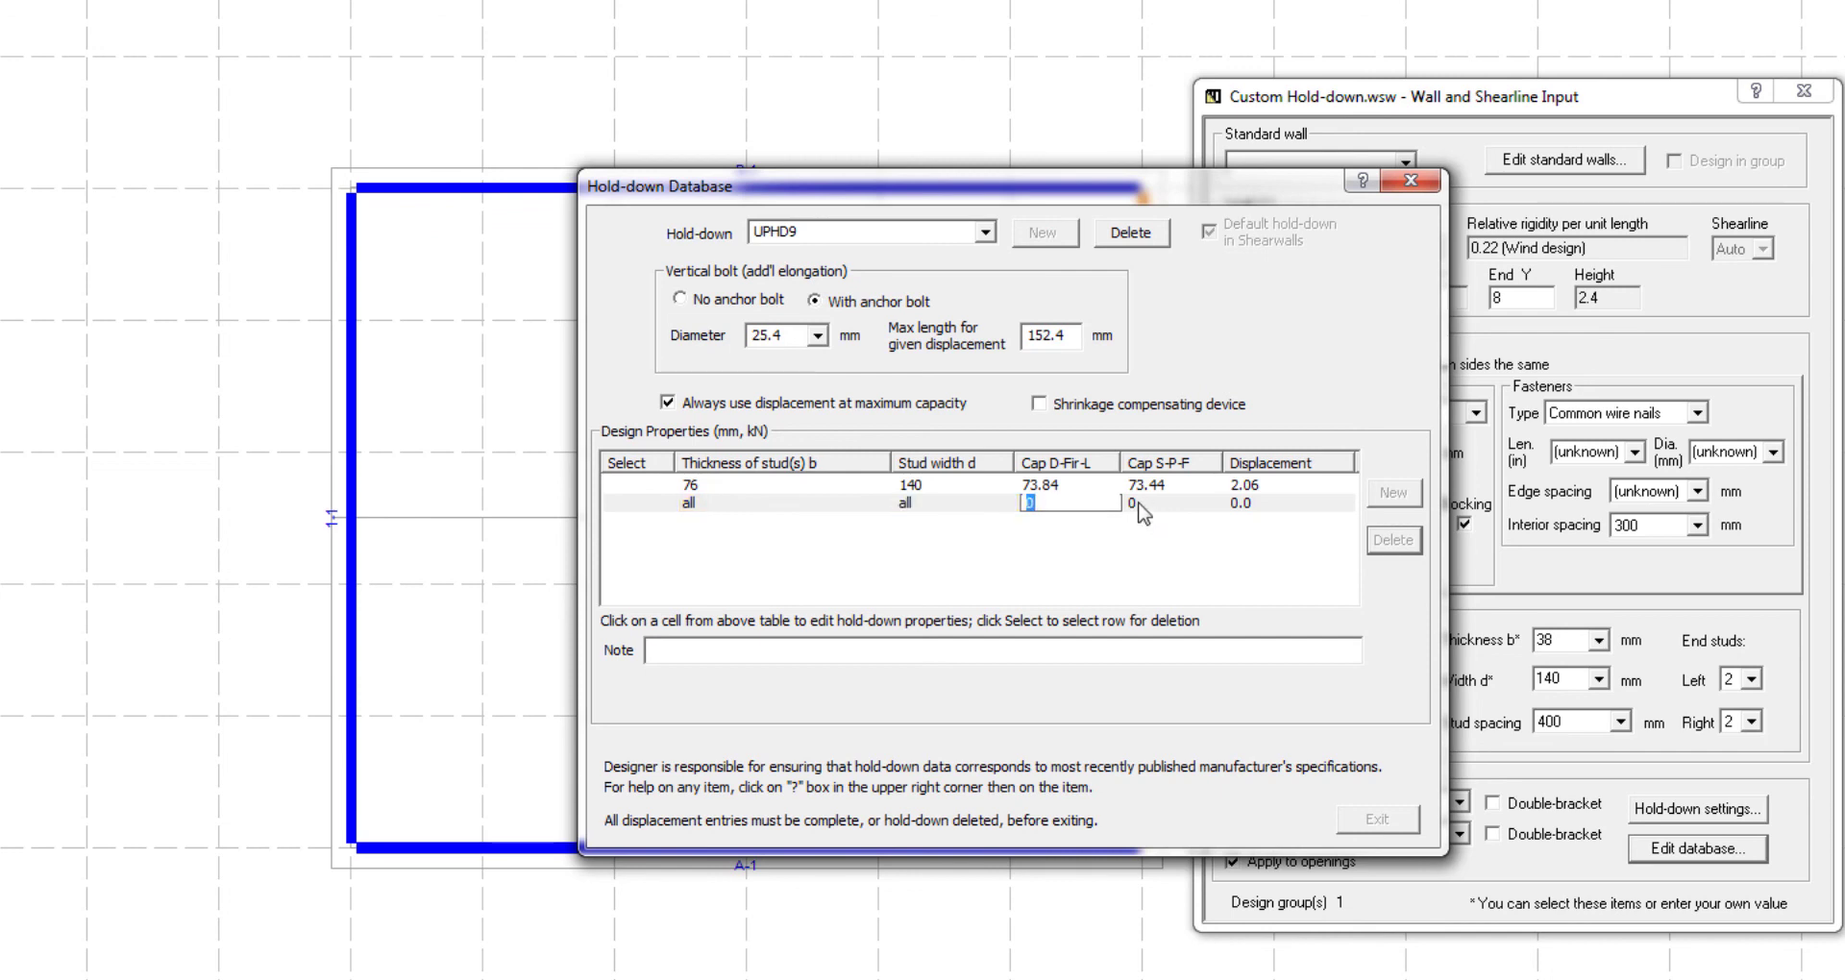
click(627, 507)
click(1394, 540)
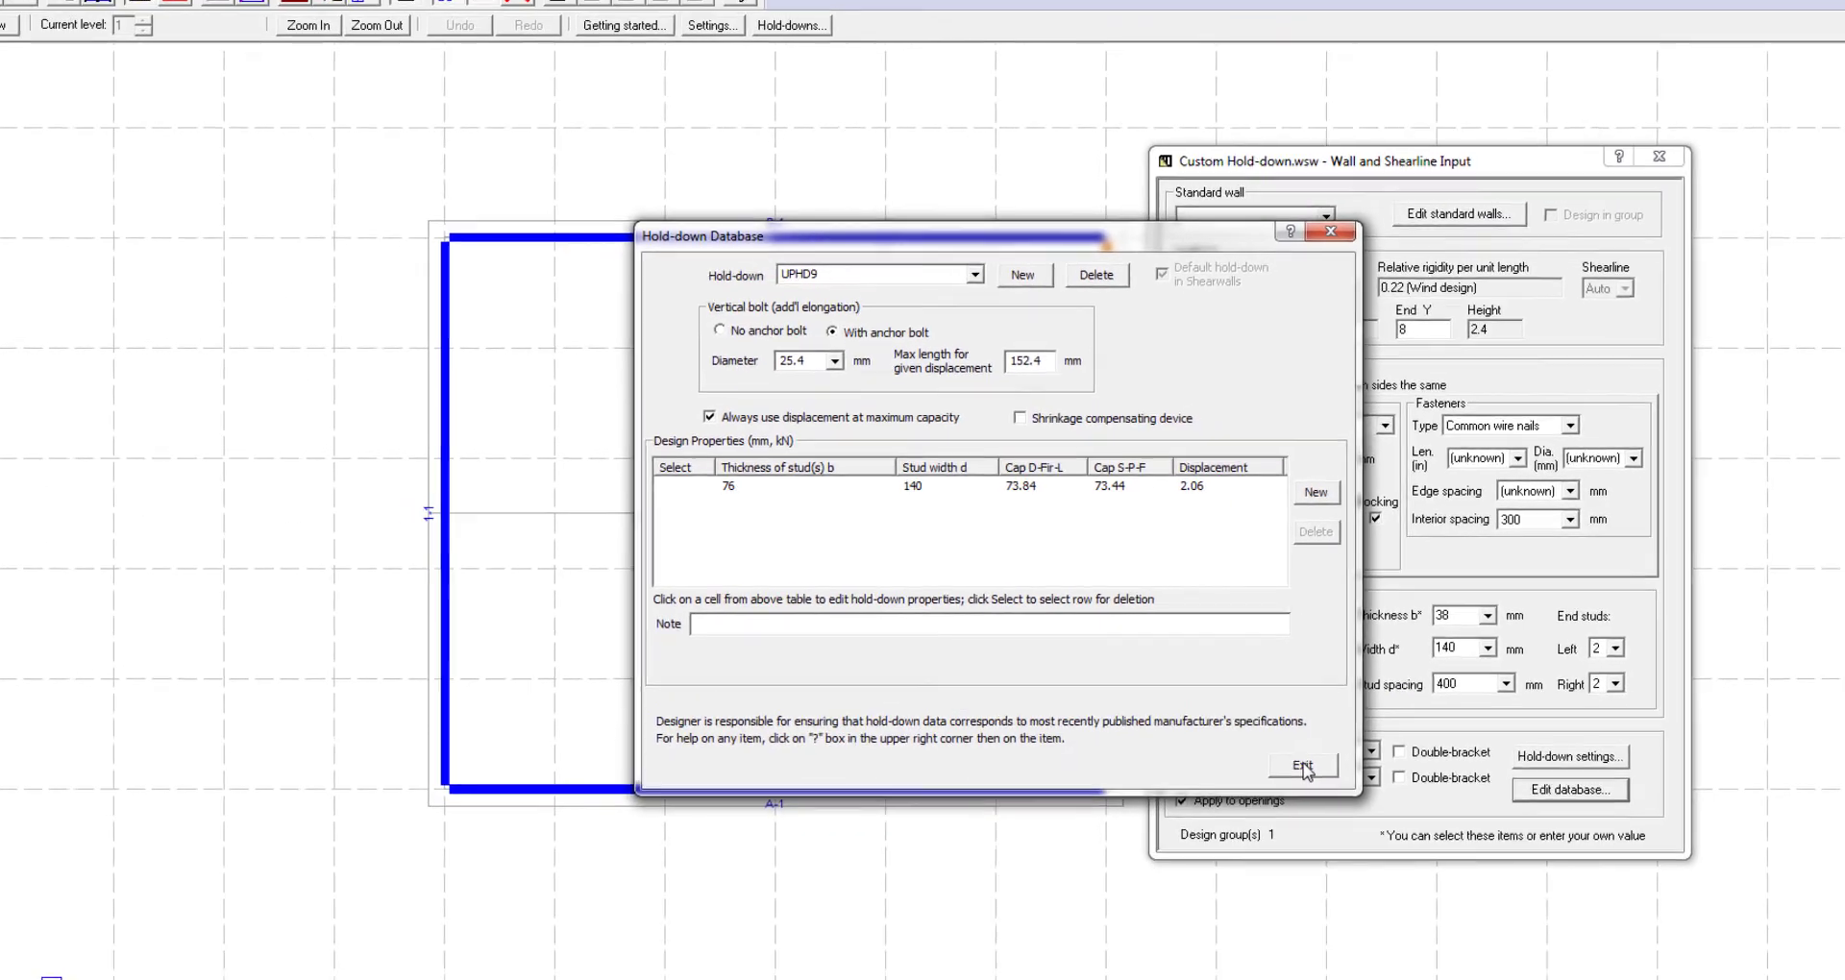
- Assign UPHD9 to the wall's left end, then reopen the database's hold-down list
click(1303, 766)
click(1372, 751)
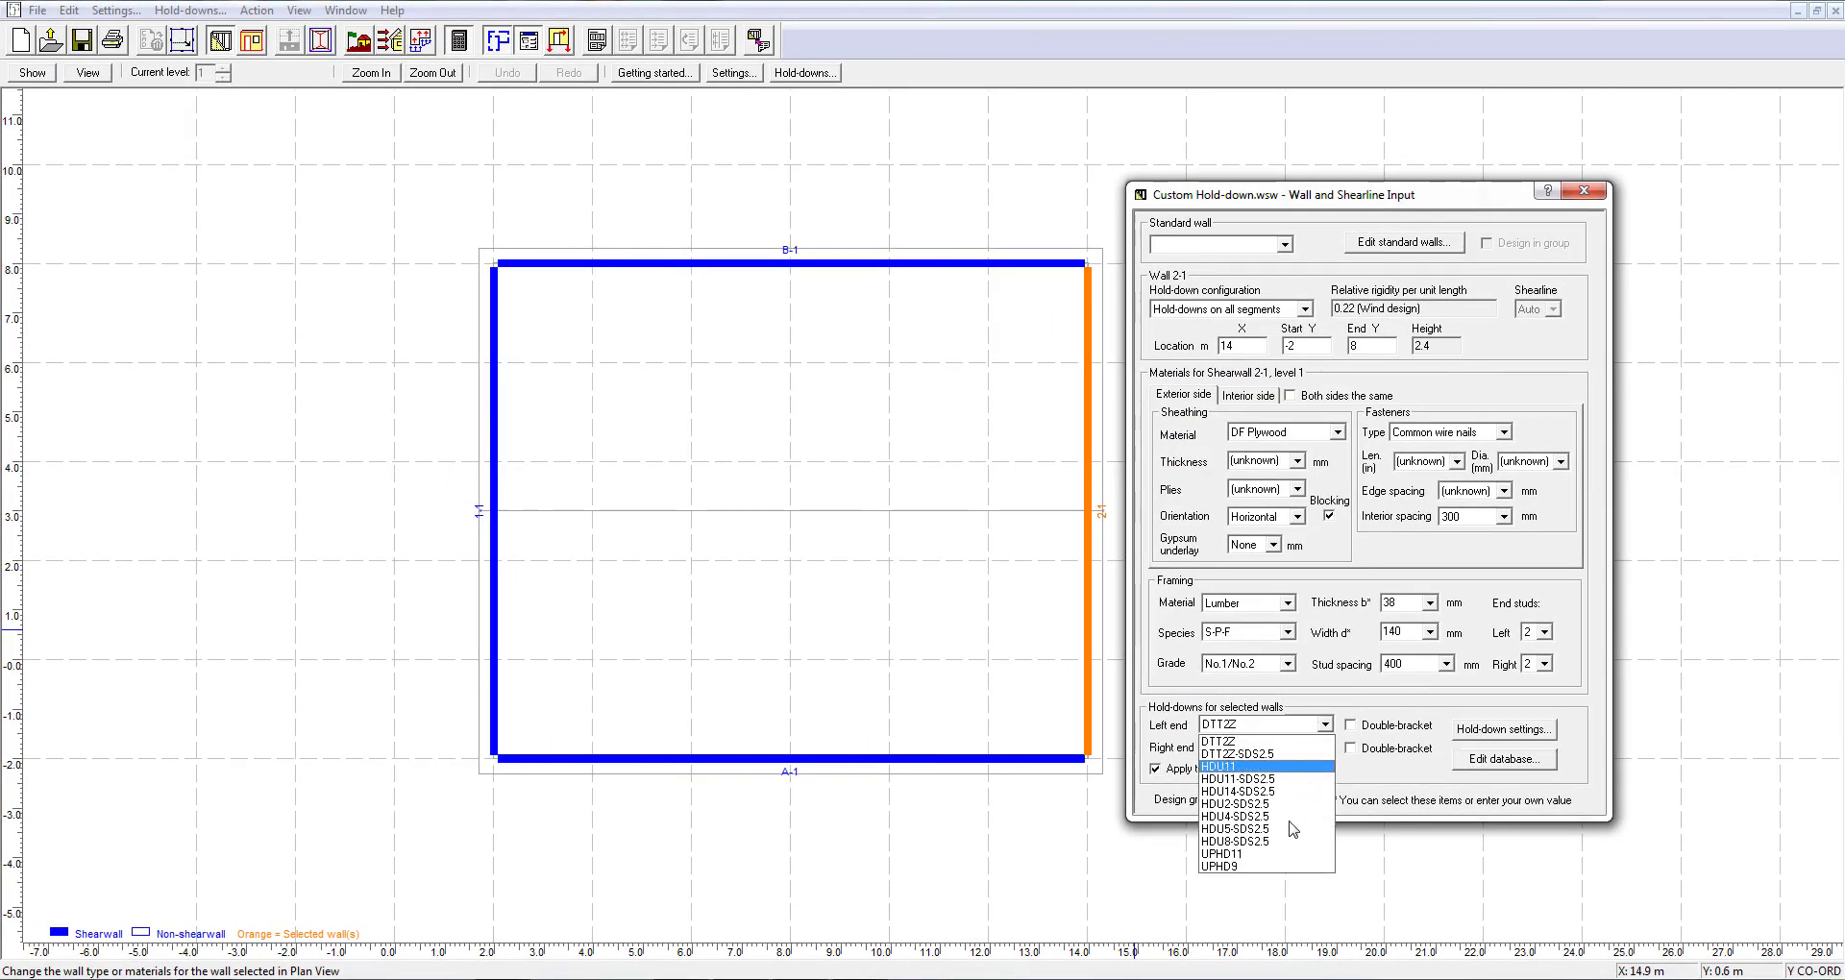
click(1257, 868)
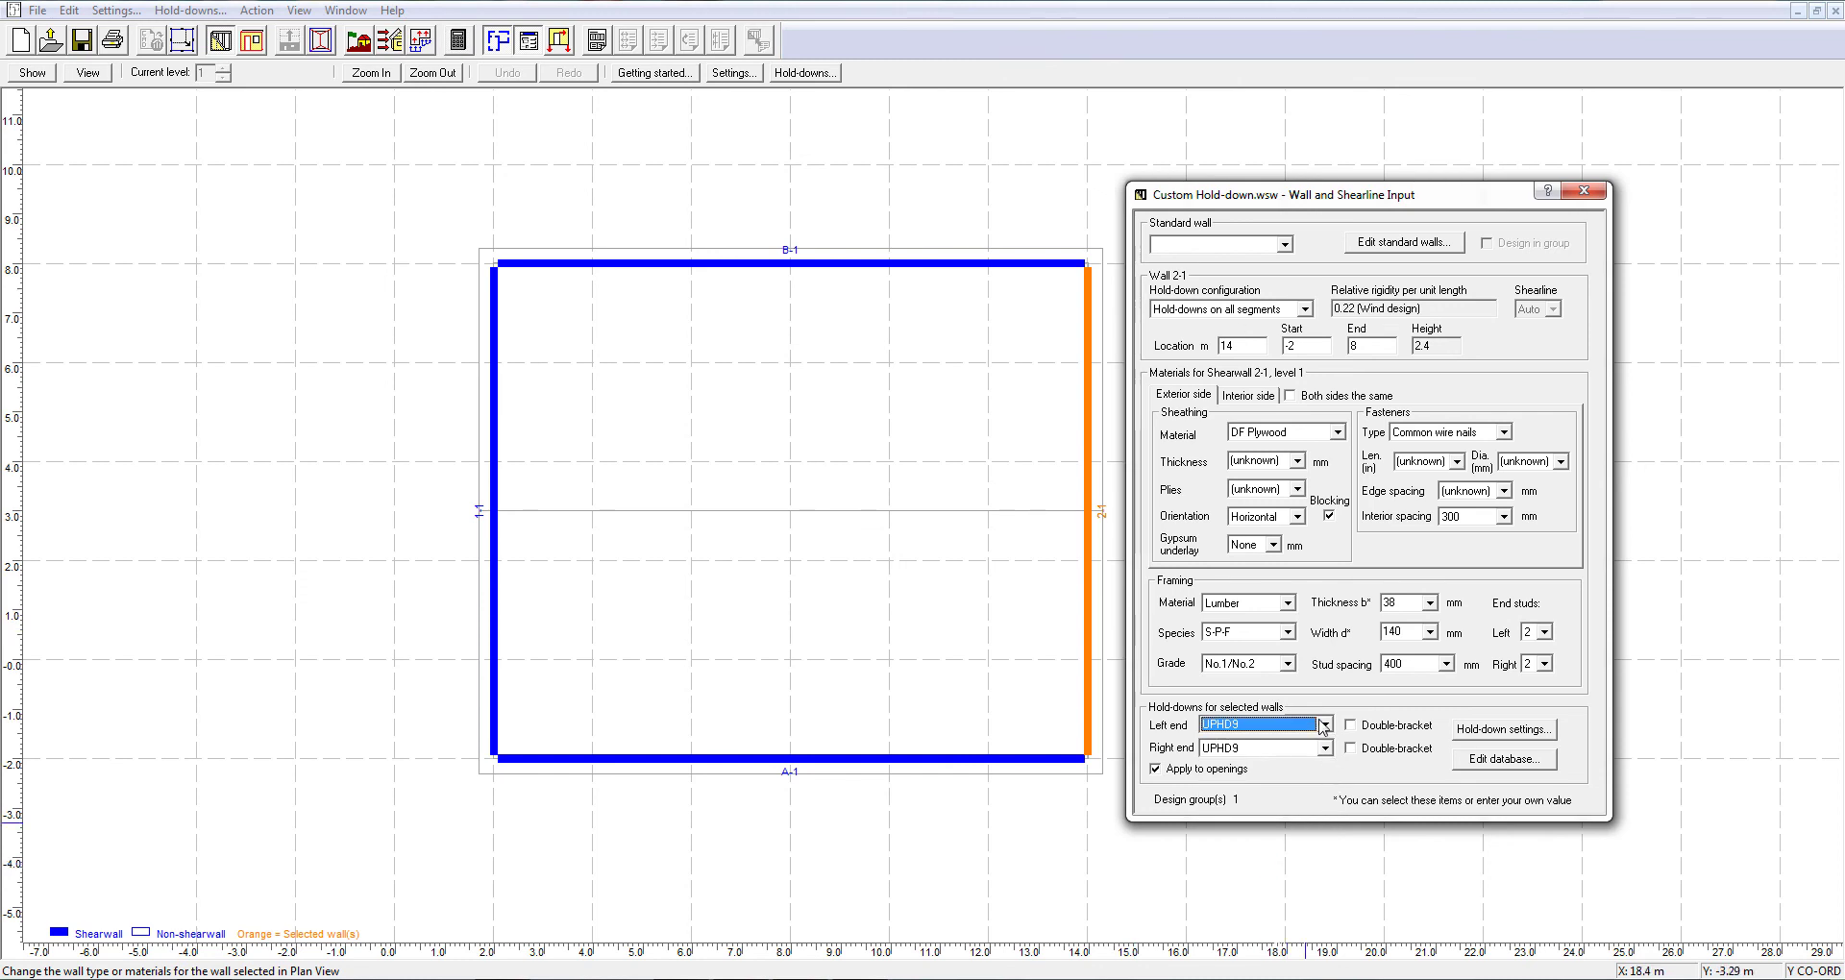
click(1475, 762)
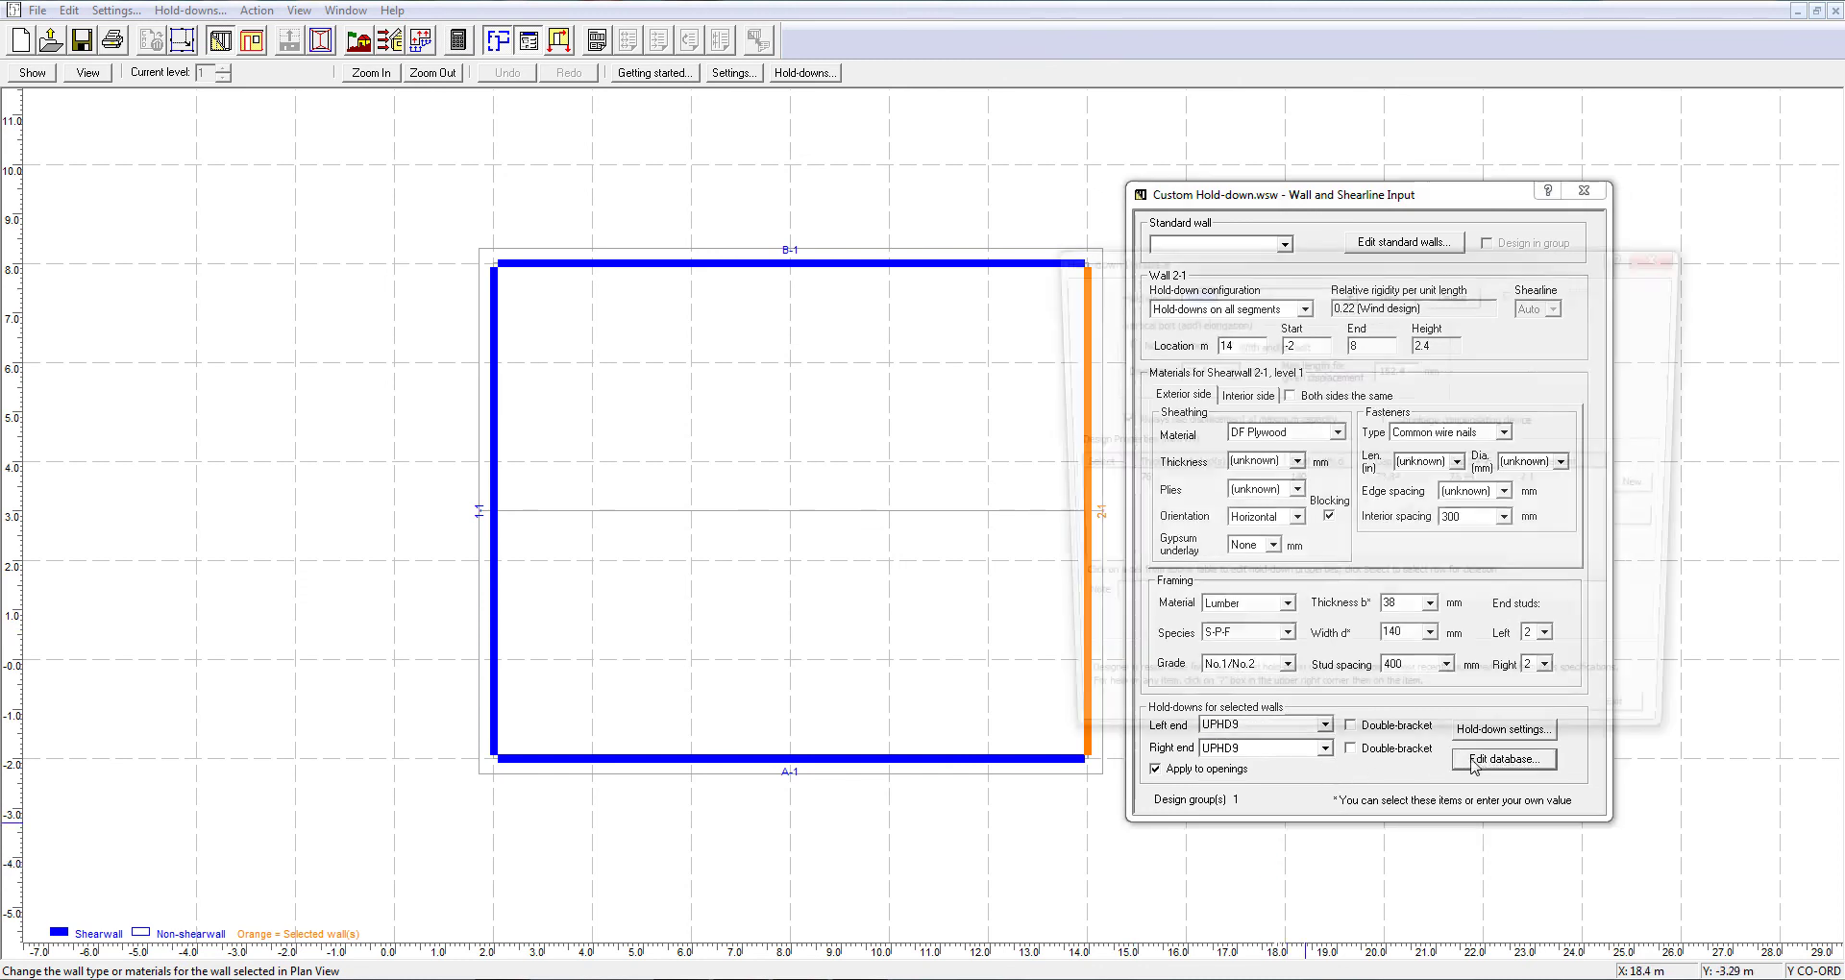
click(1349, 291)
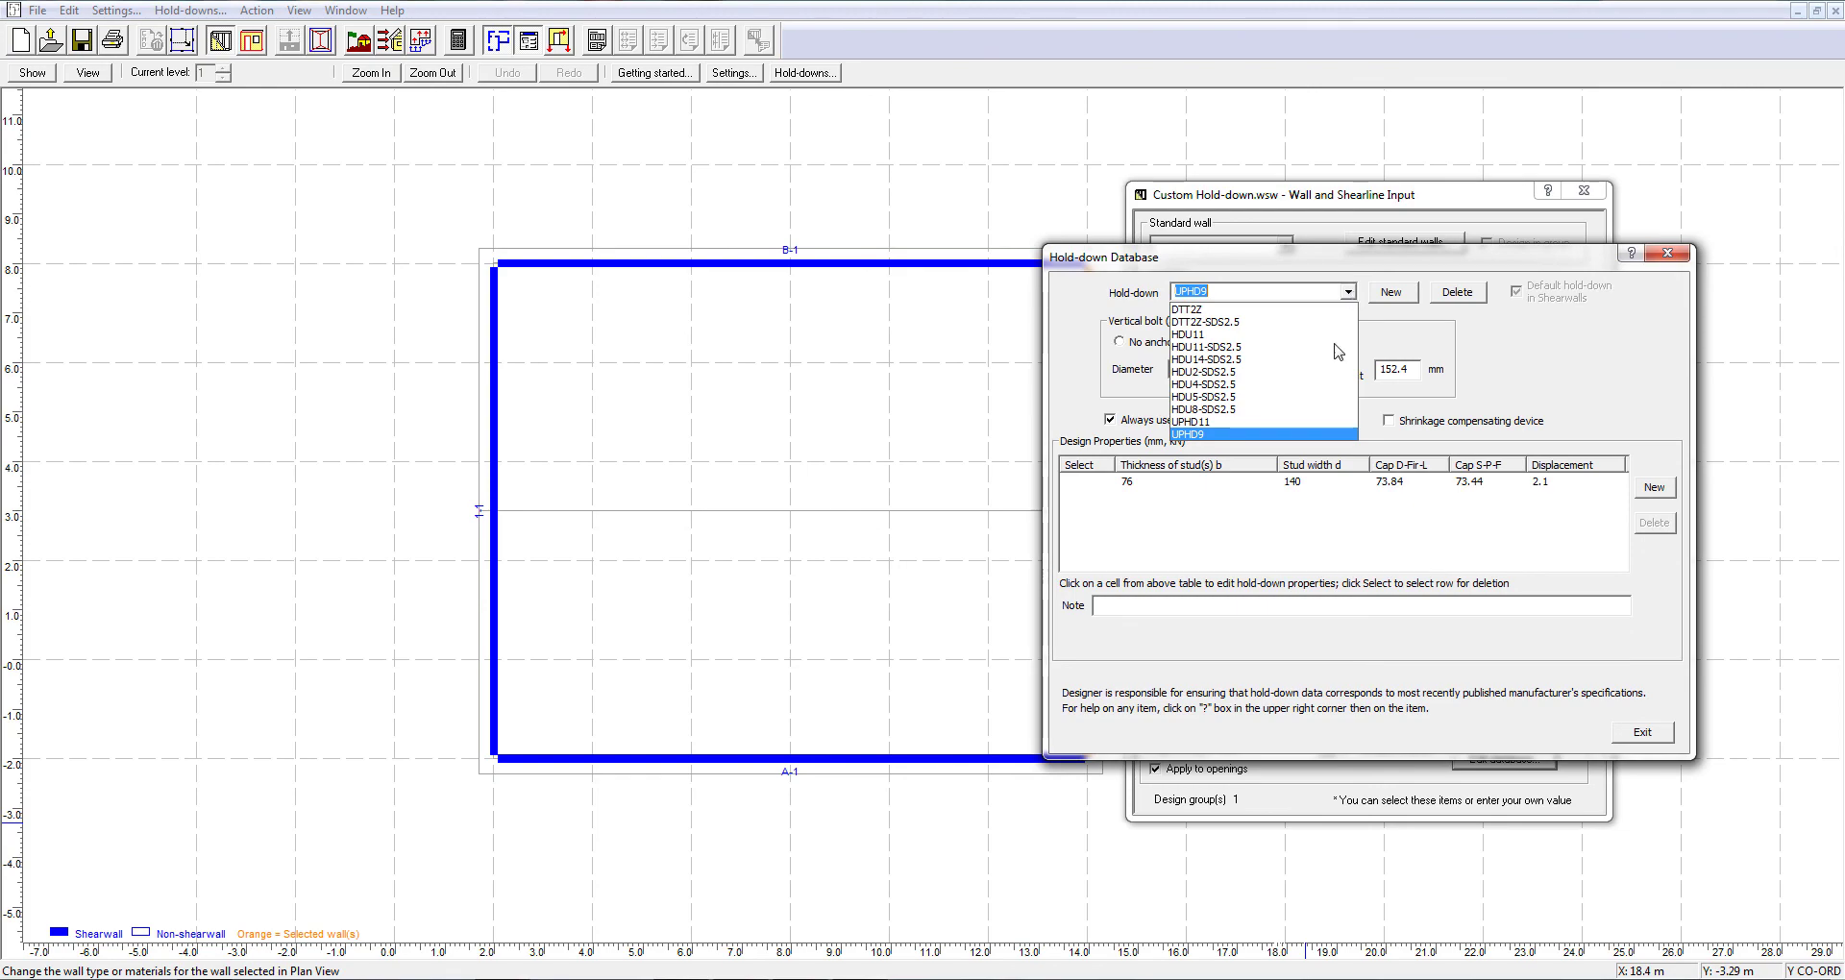